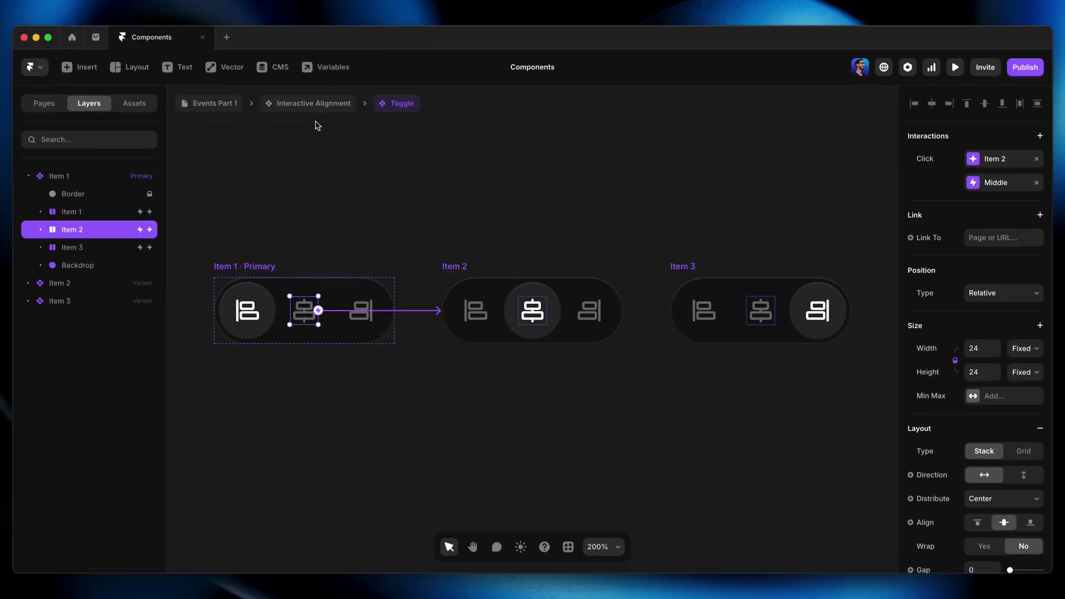
Exit the Toggle component to Interactive Alignment and return to the /events-part-1 hero
left_click(315, 105)
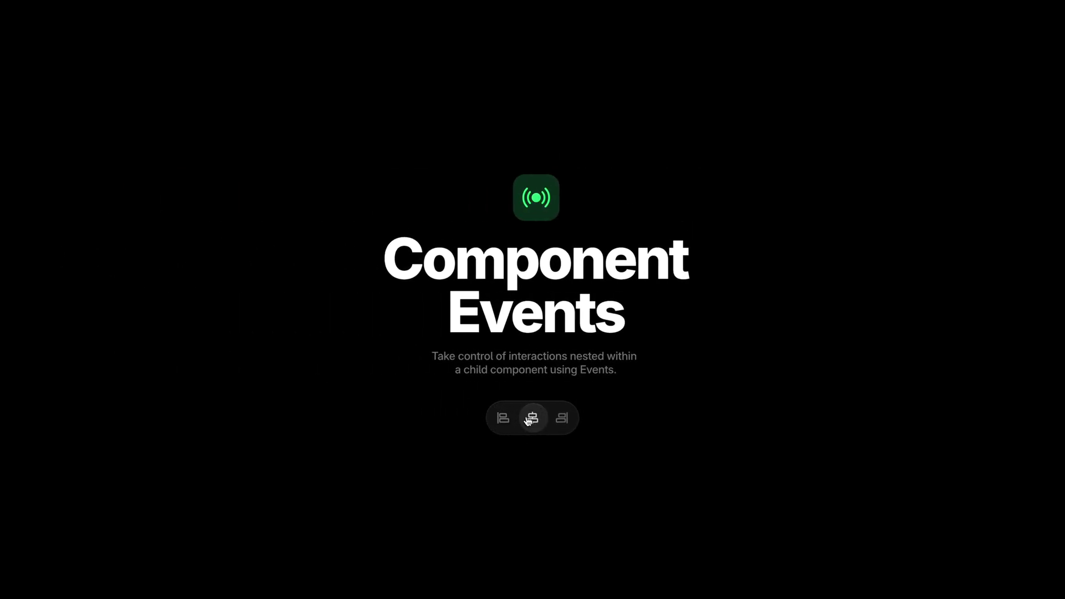
left_click(561, 421)
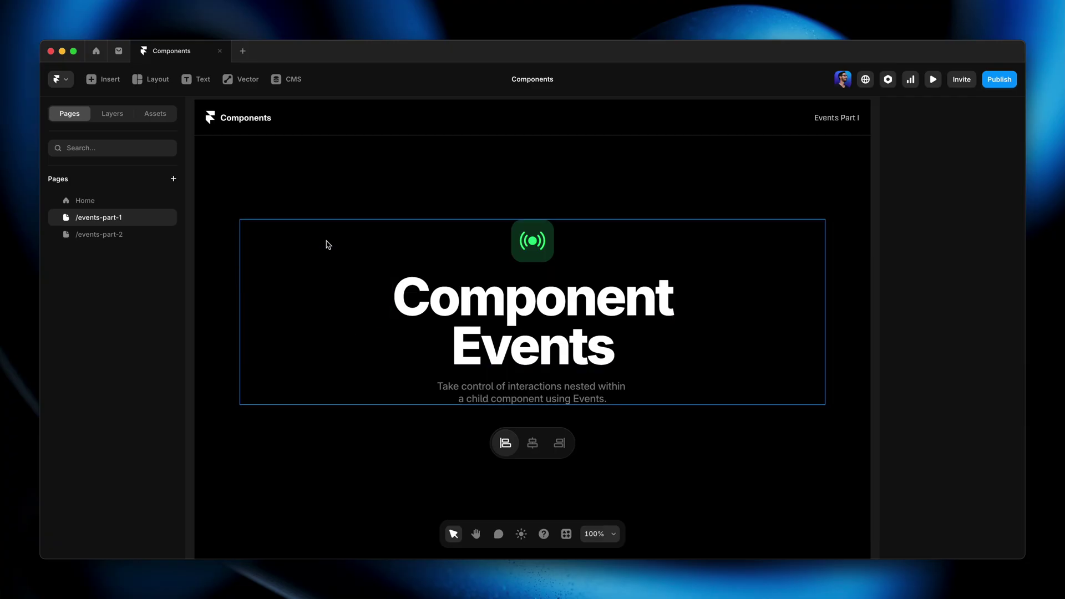
Select the hero Lockup, then its parent Interactive Alignment stack
left_click(328, 245)
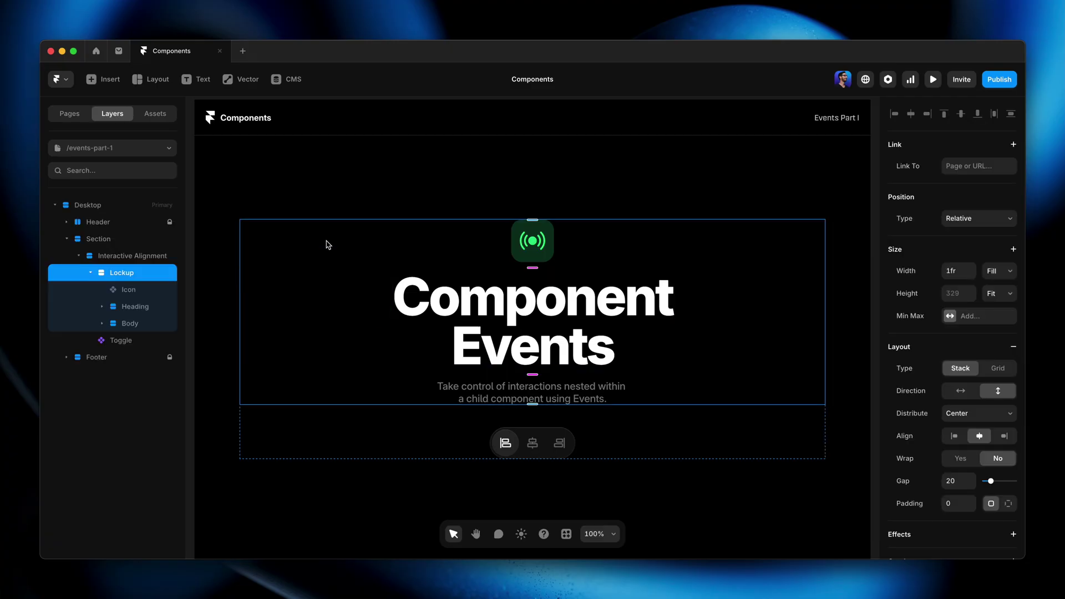
left_click(346, 439)
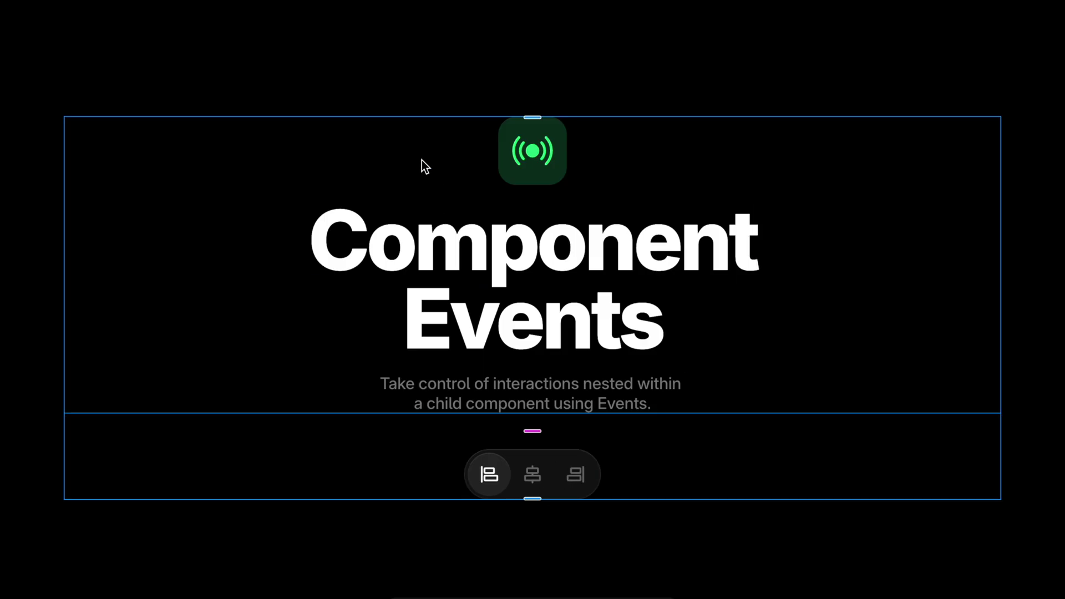
Convert the selected stack into a component named Interactive Alignment
right_click(307, 459)
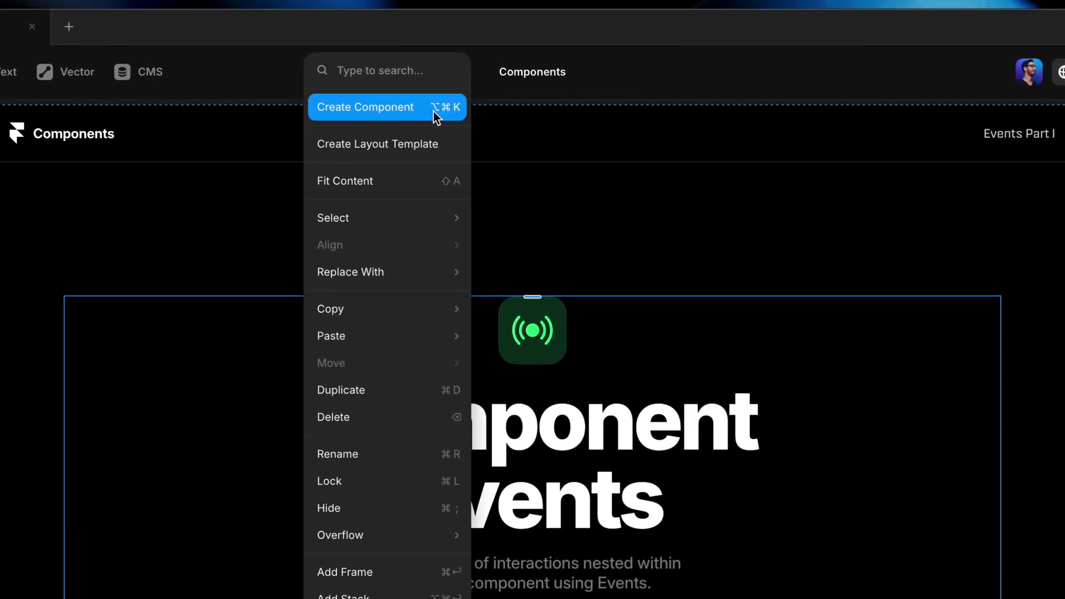
left_click(434, 115)
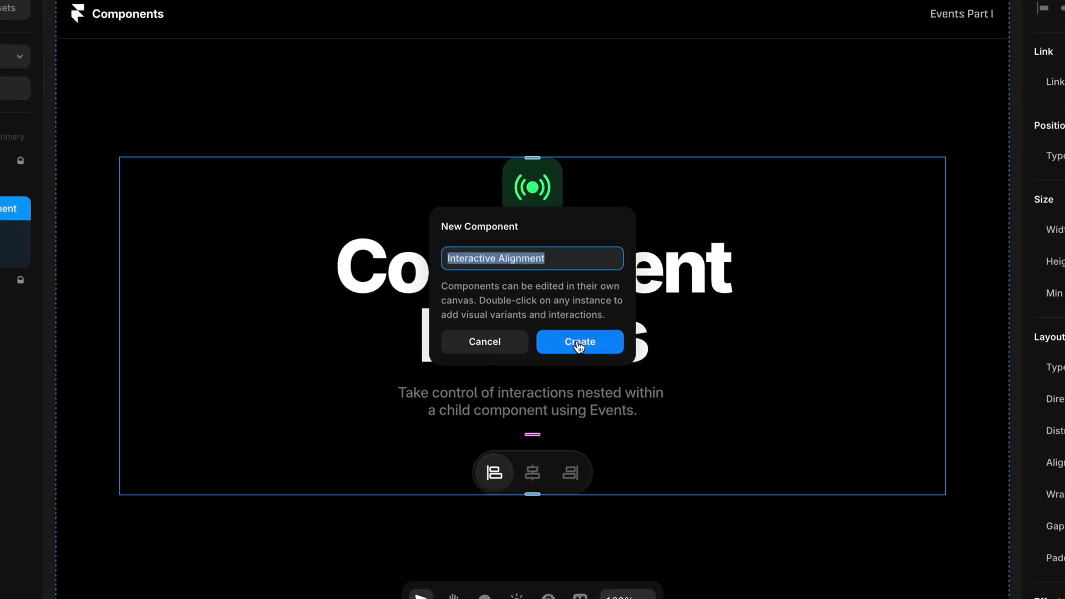
left_click(579, 342)
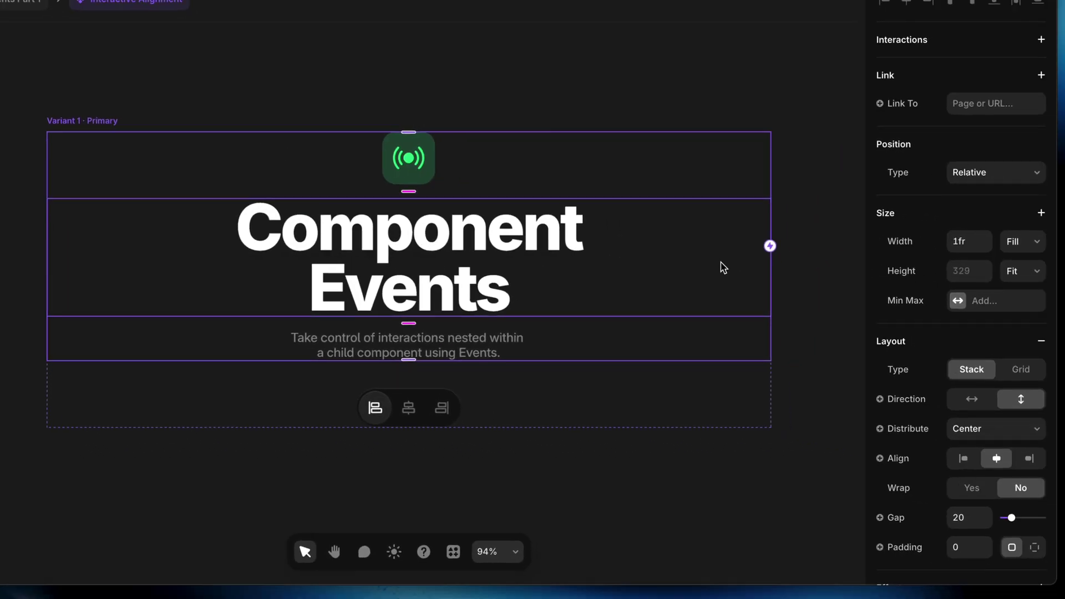
Set Align to left on the Lockup icon and on the Heading and Body text
left_click(964, 458)
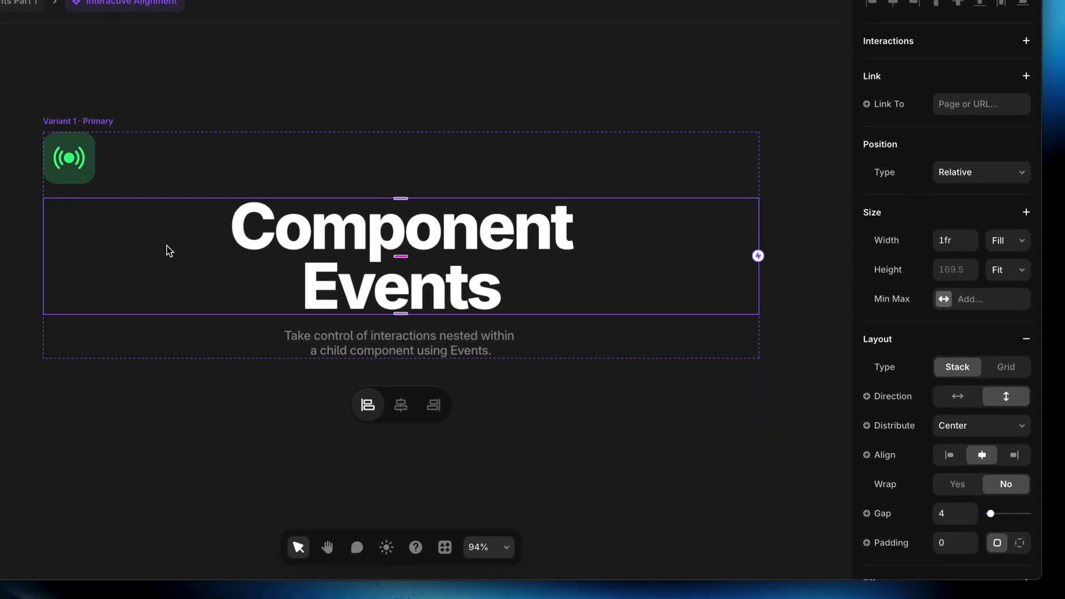
left_click(159, 341, "shift")
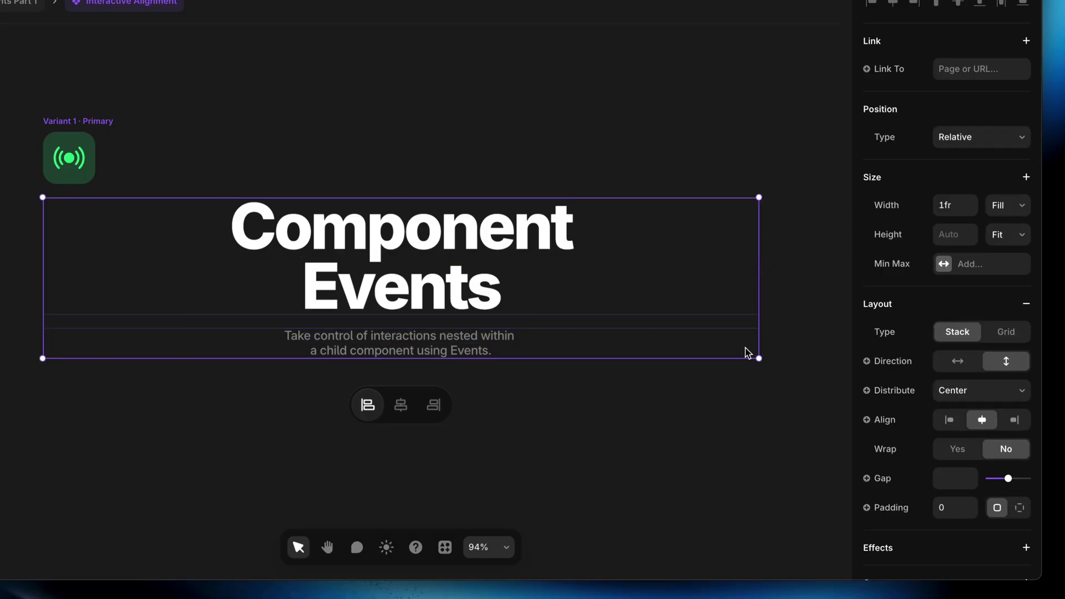
left_click(950, 420)
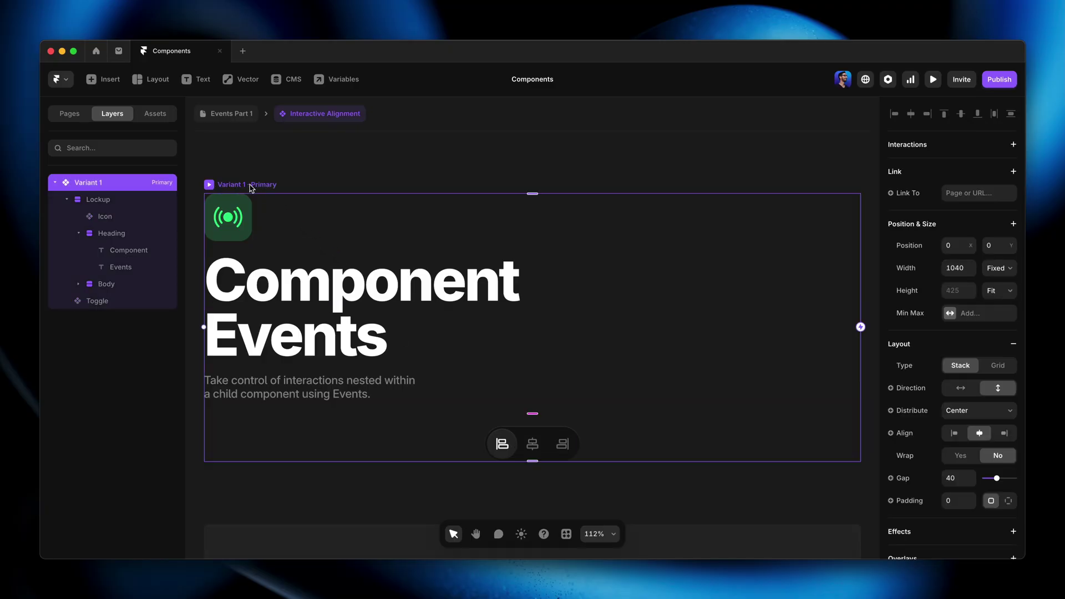
Create Variant 2 and Variant 3 beside the Primary variant
key("super+minus")
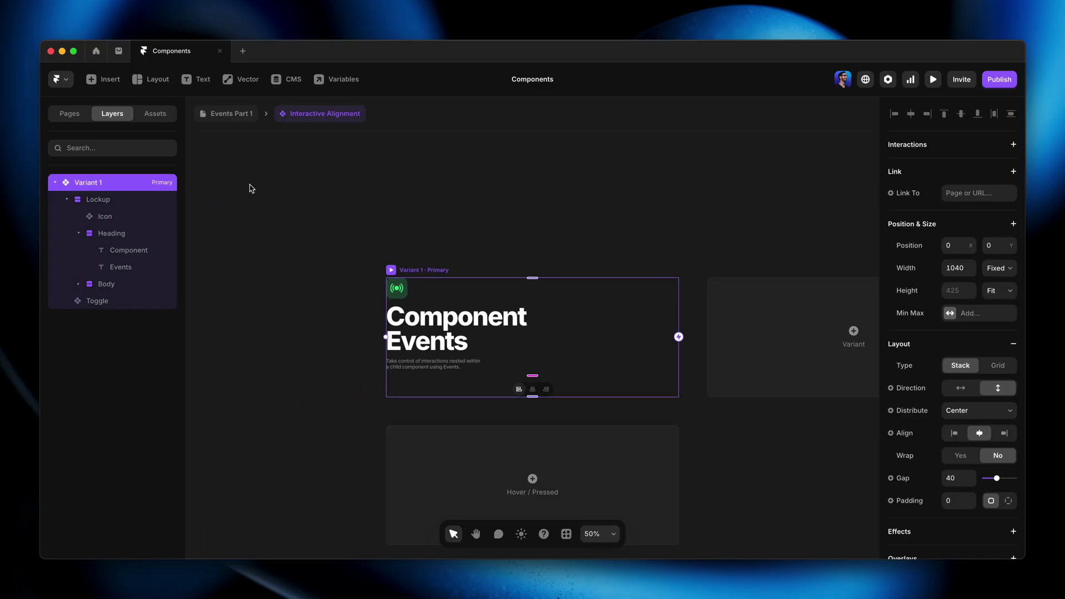
key("space")
left_click_drag(754, 236, 633, 218)
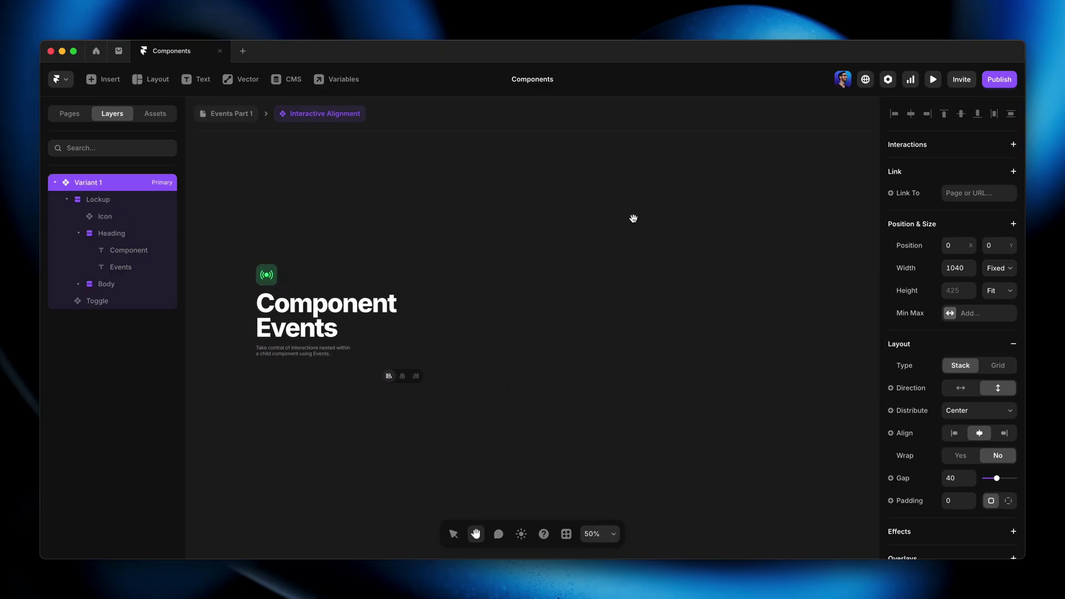
left_click(722, 335)
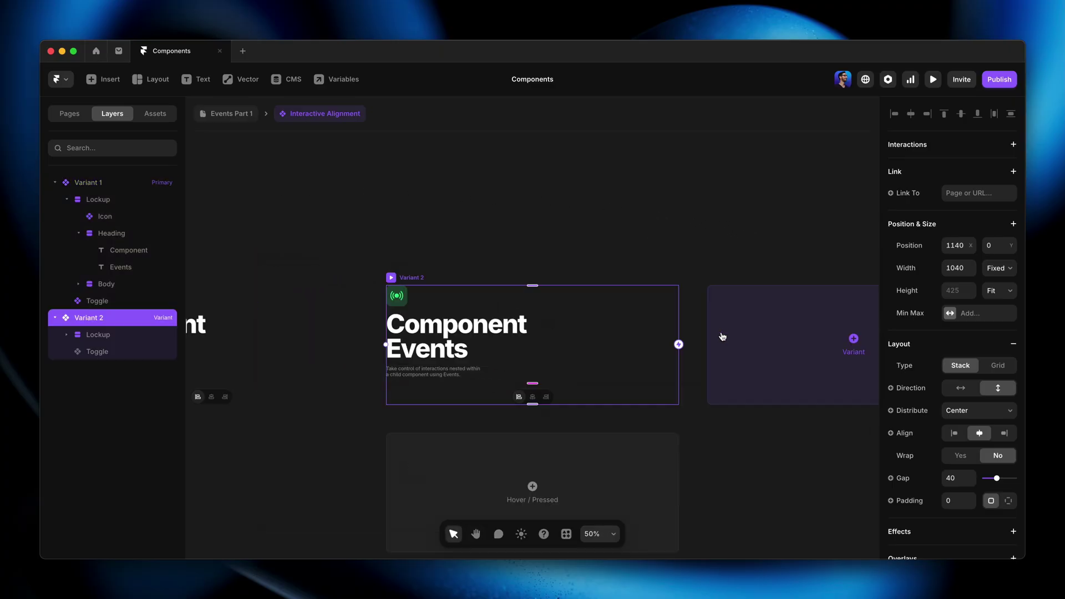
left_click(804, 345)
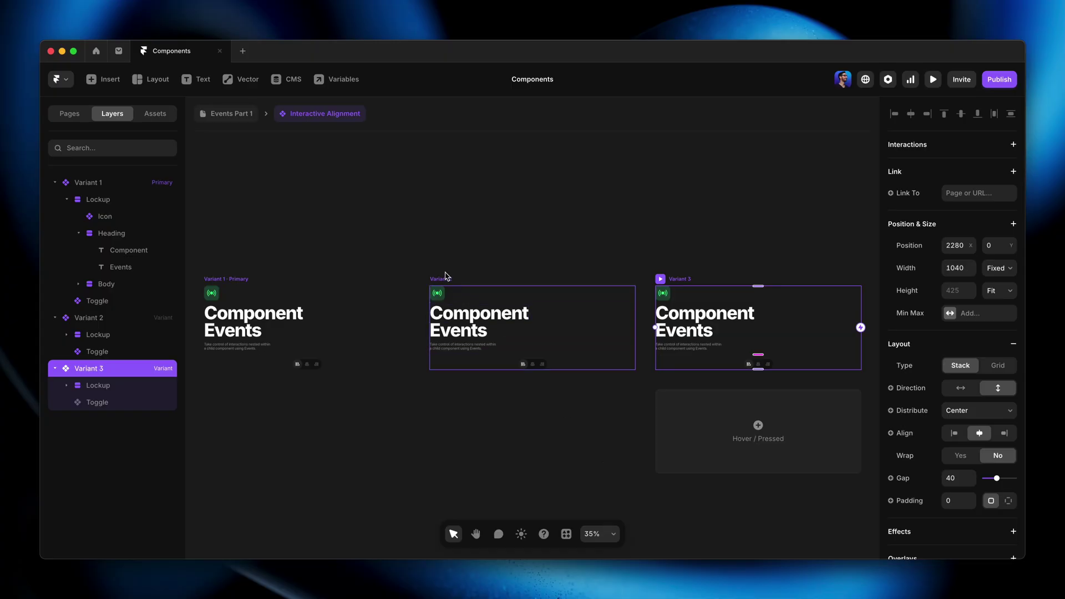
In Variant 2, center the Lockup icon and the Heading and Body text
left_click(447, 278)
key("shift+2")
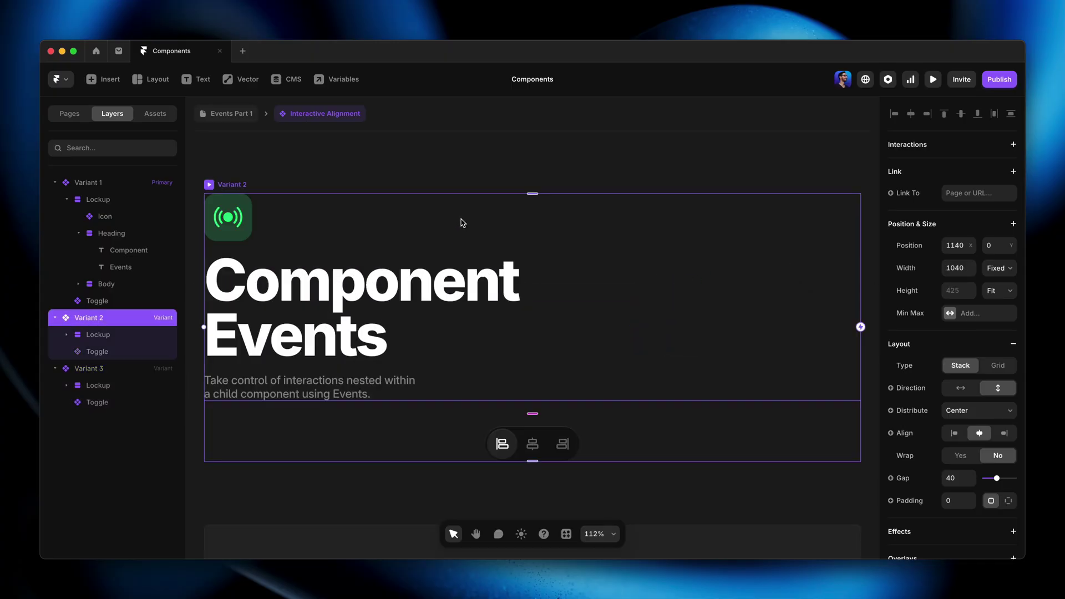
left_click(478, 174)
left_click(480, 230)
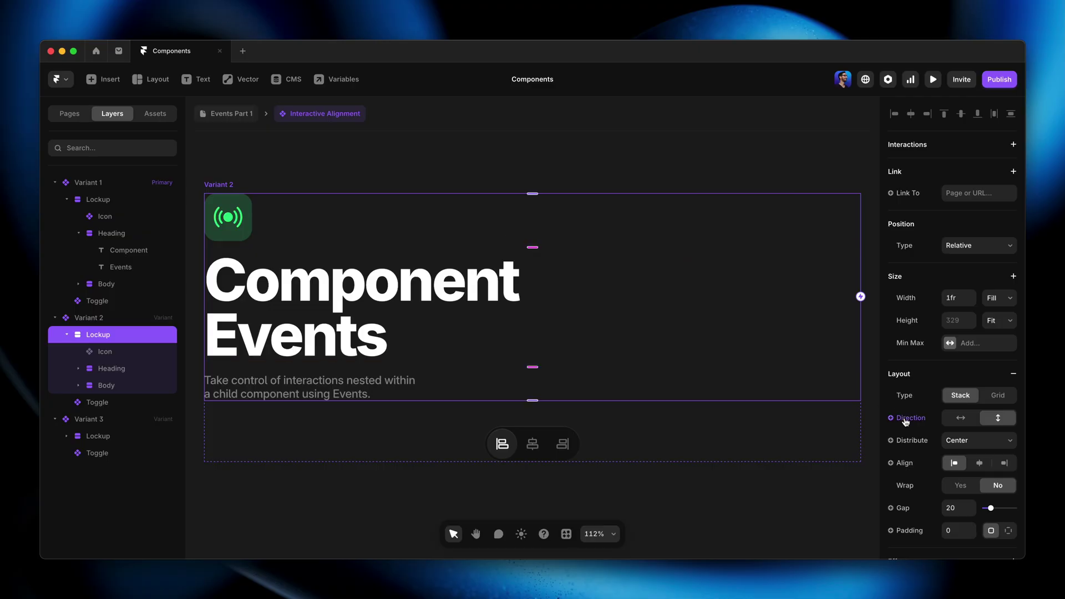
left_click(979, 463)
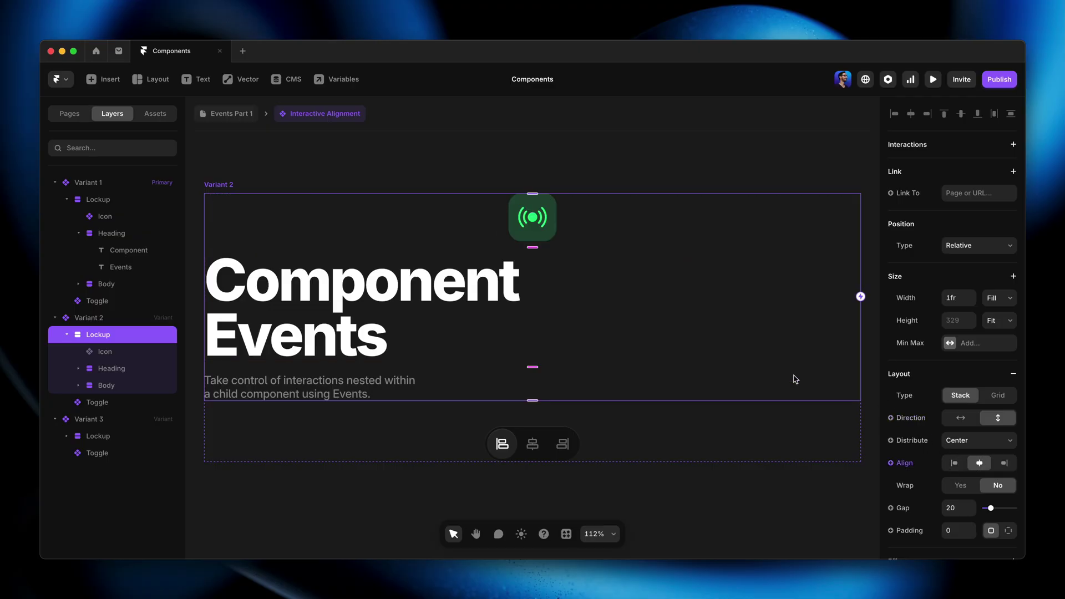
left_click(685, 305)
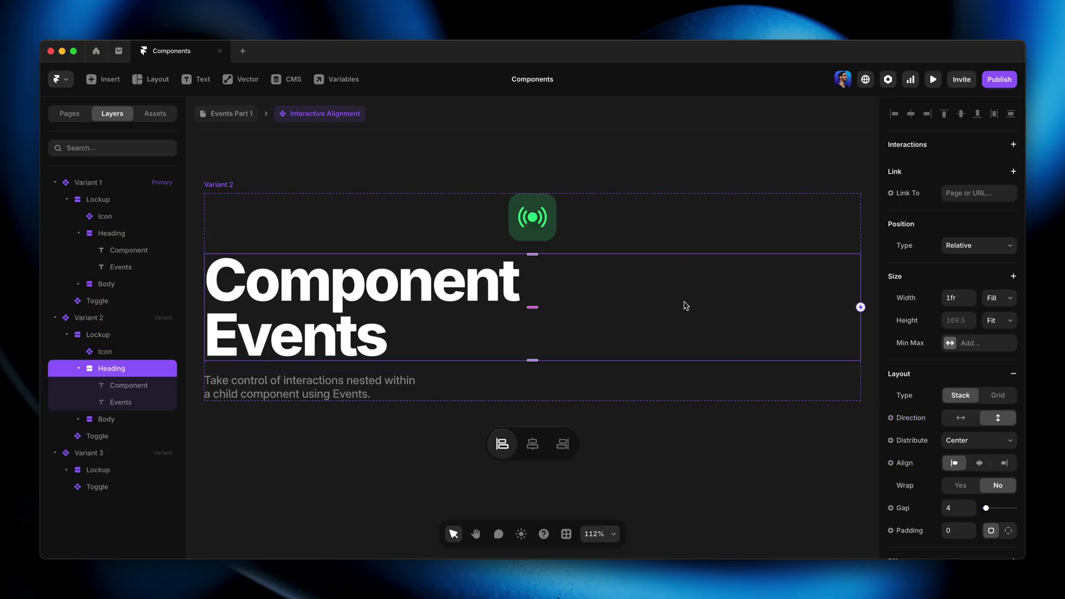
left_click(687, 386, "shift")
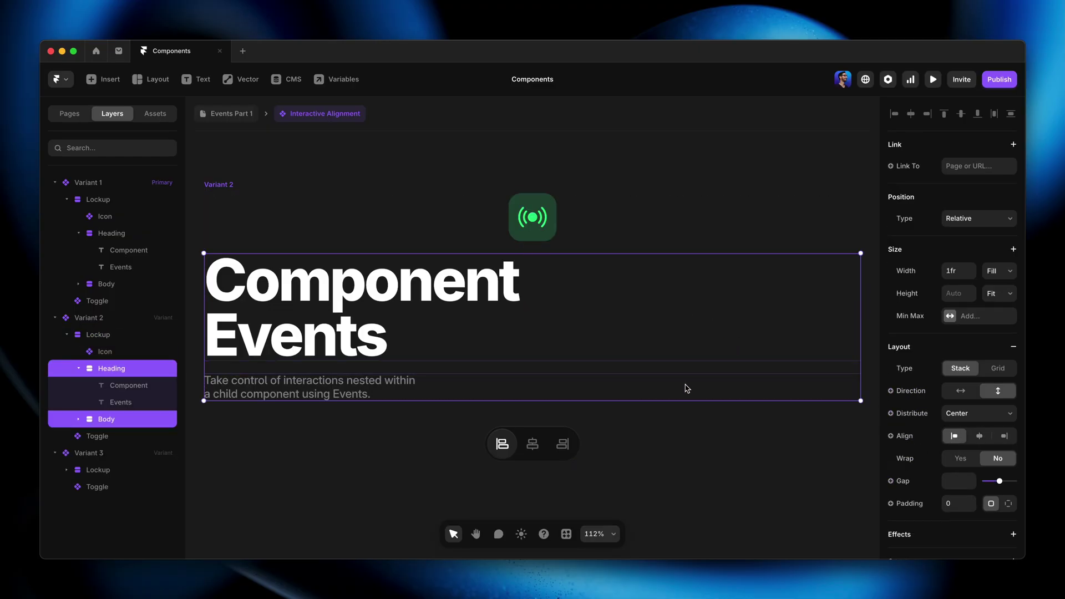
left_click(981, 436)
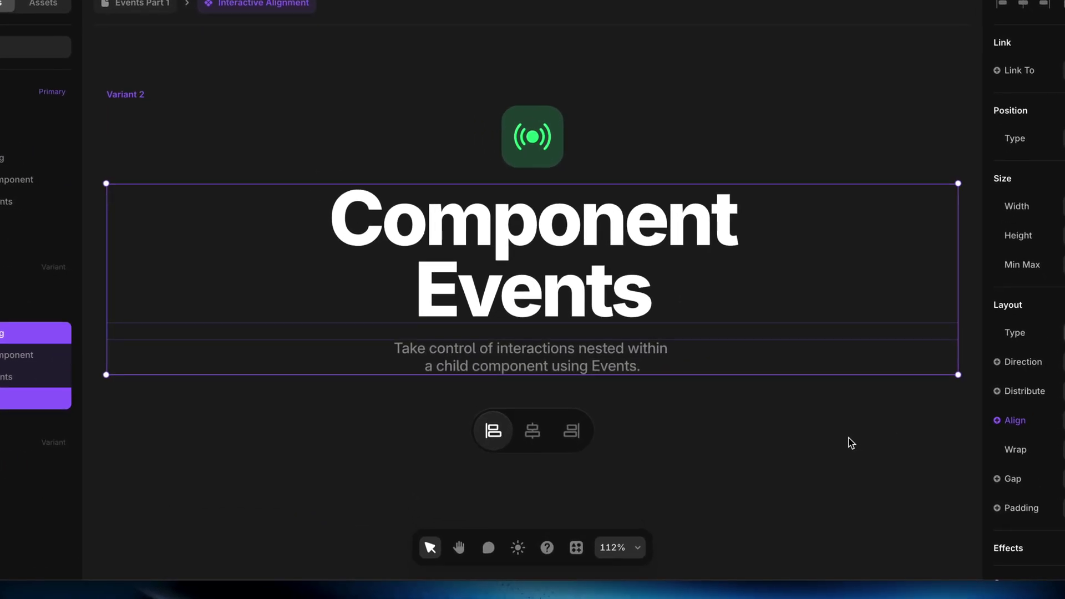
Set Variant 2's nested Toggle to its Item 2 variant
left_click(540, 438)
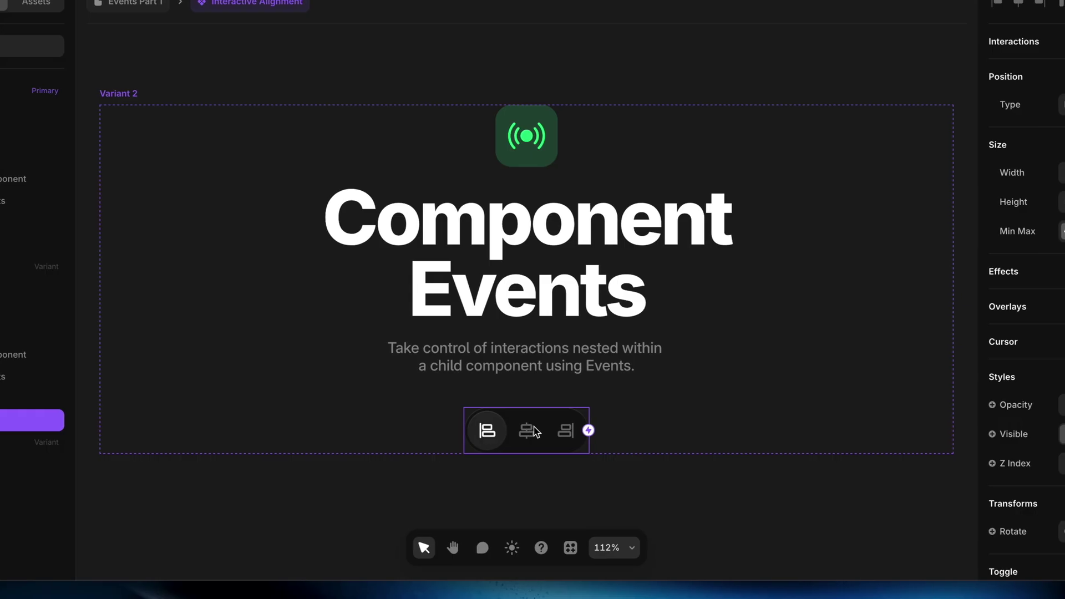
scroll(1009, 383, "down", 5)
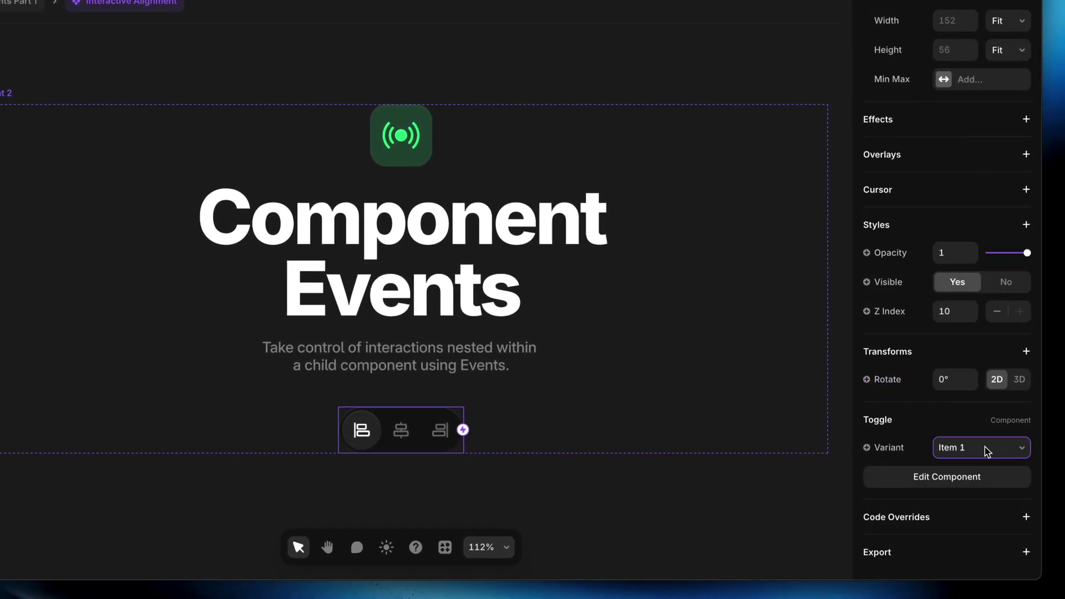
left_click(985, 465)
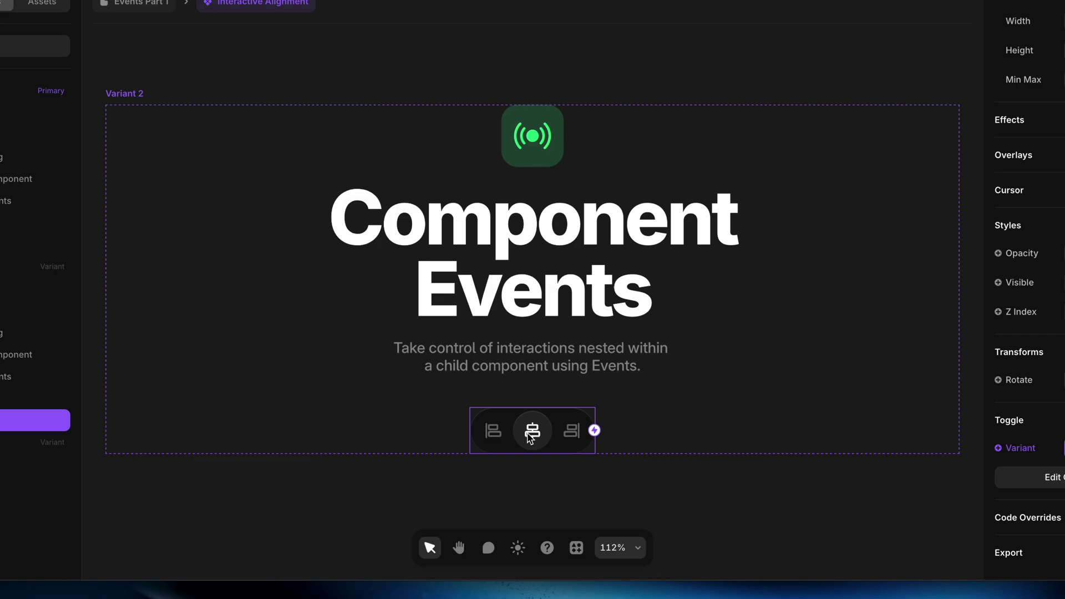
In Variant 3, right-align the Lockup icon and the Heading and Body text
key("shift+1")
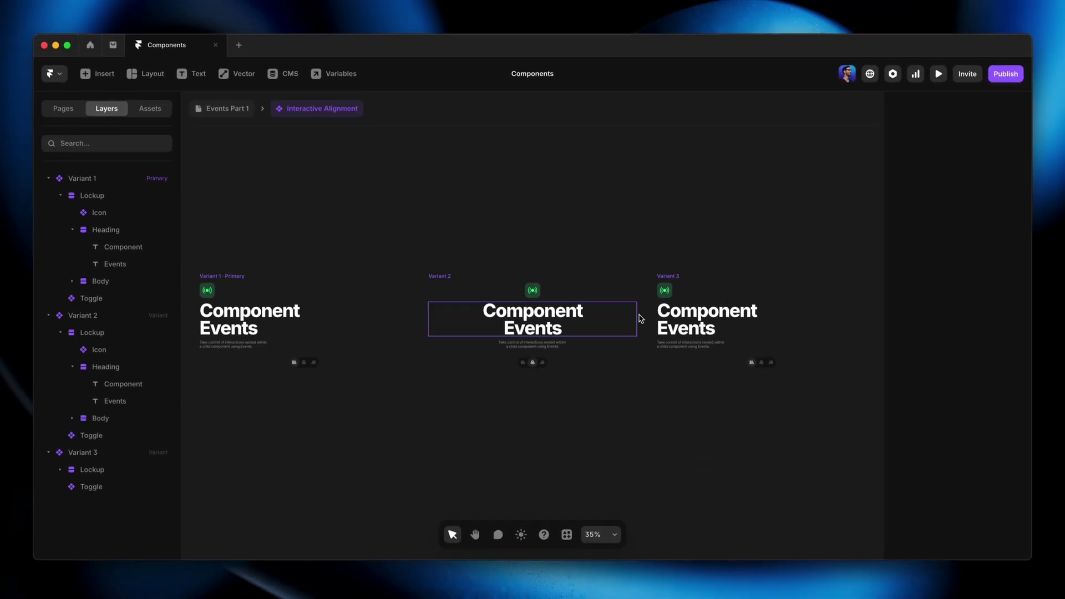
left_click(671, 279)
key("shift+2")
double_click(659, 236)
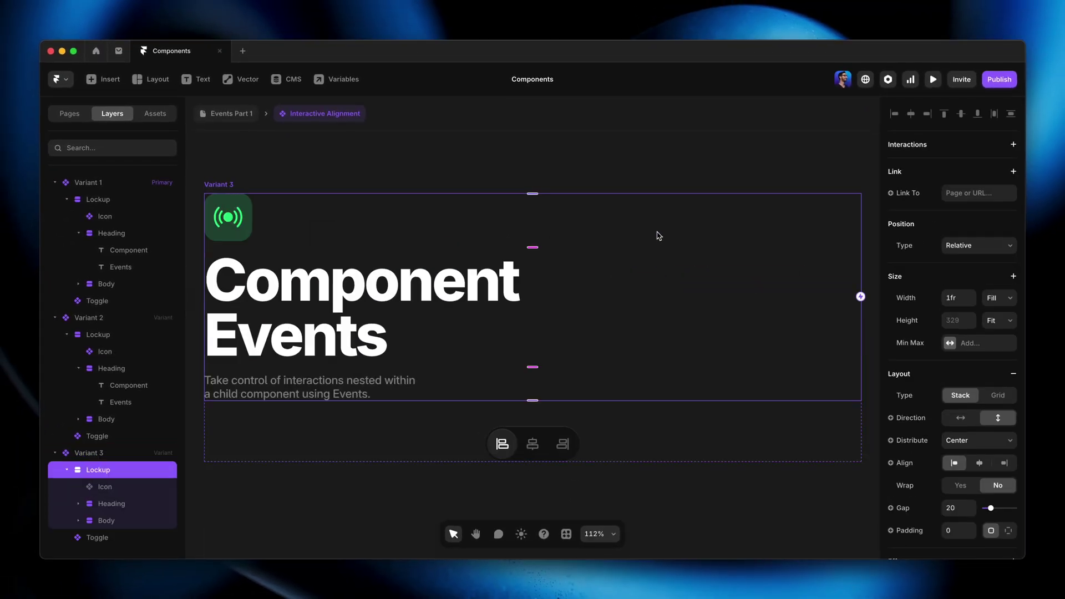
left_click(1004, 464)
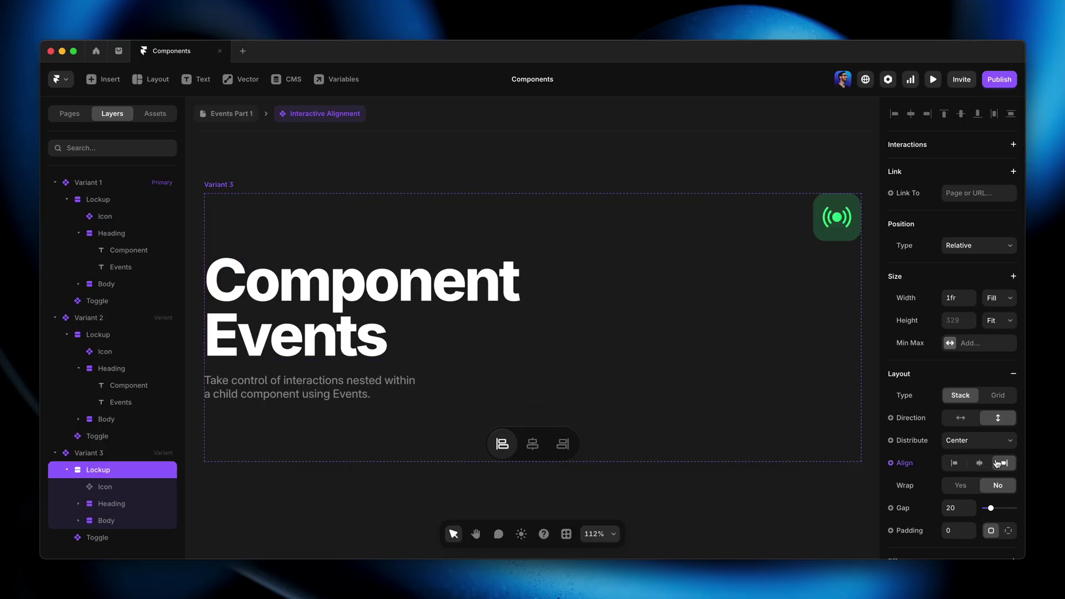
double_click(666, 279)
left_click(690, 383, "shift")
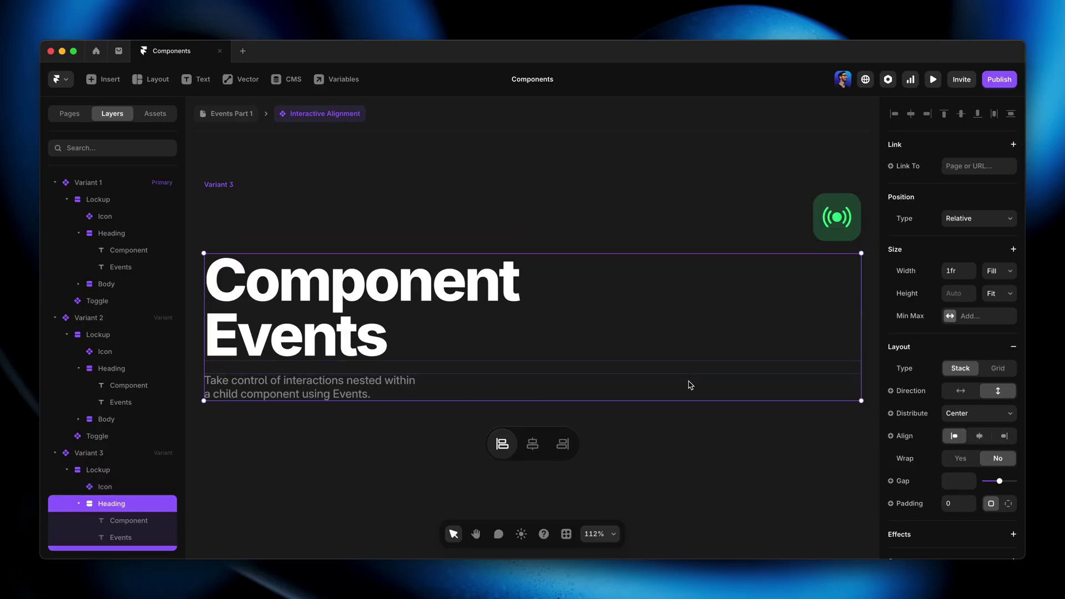
left_click(1005, 437)
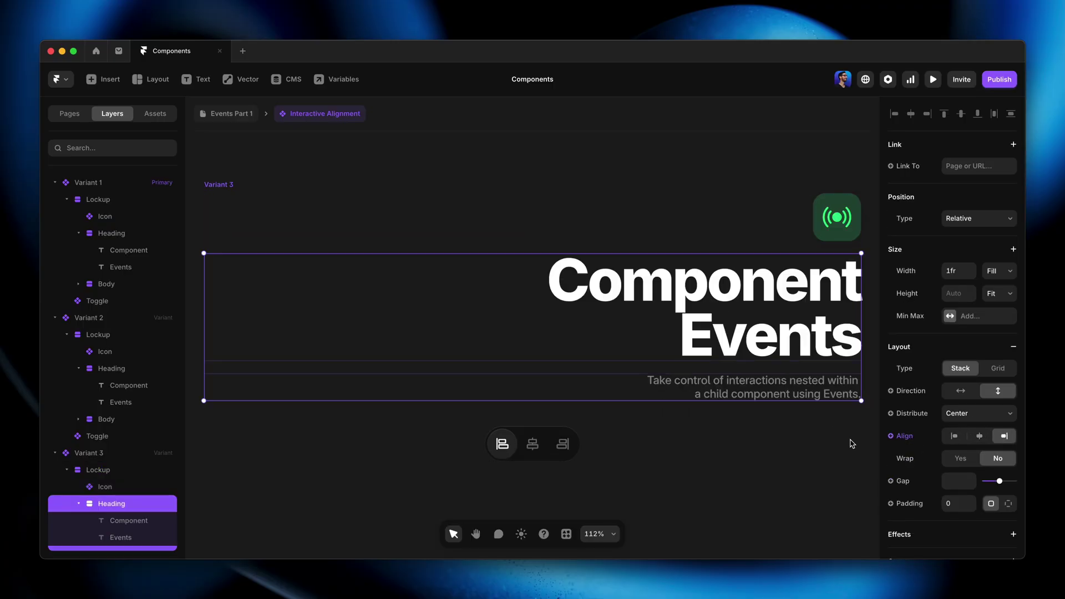
Set Variant 3's nested Toggle to its Item 3 variant
left_click(525, 444)
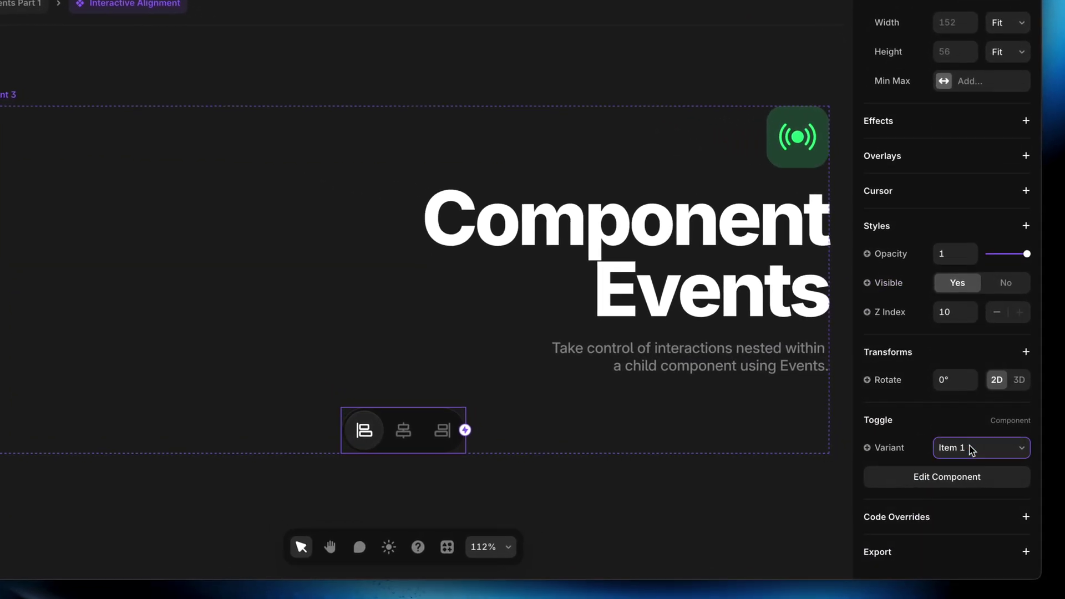
left_click(972, 450)
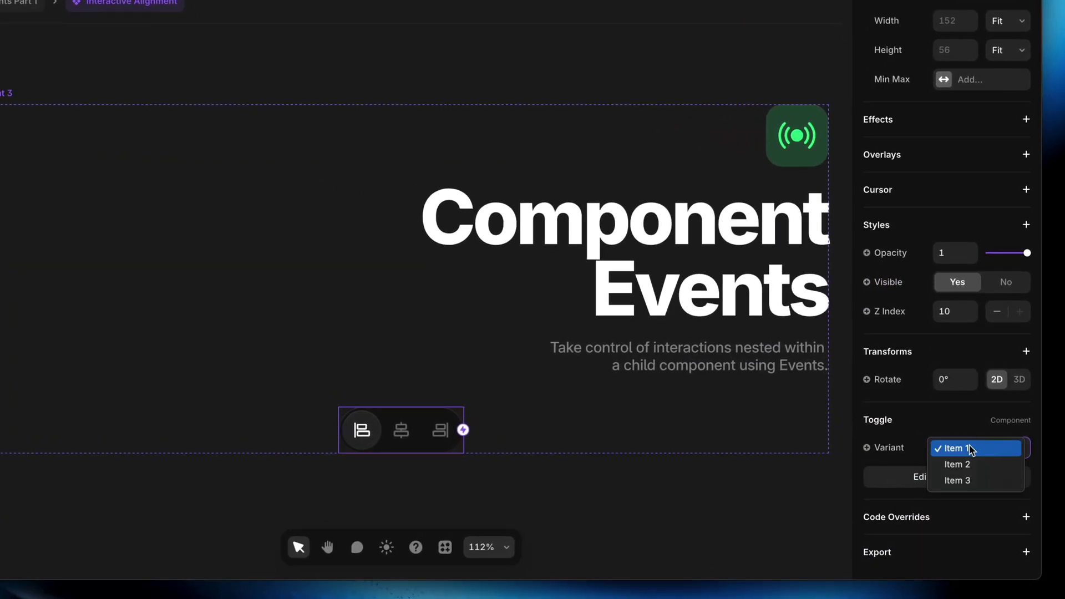
left_click(977, 480)
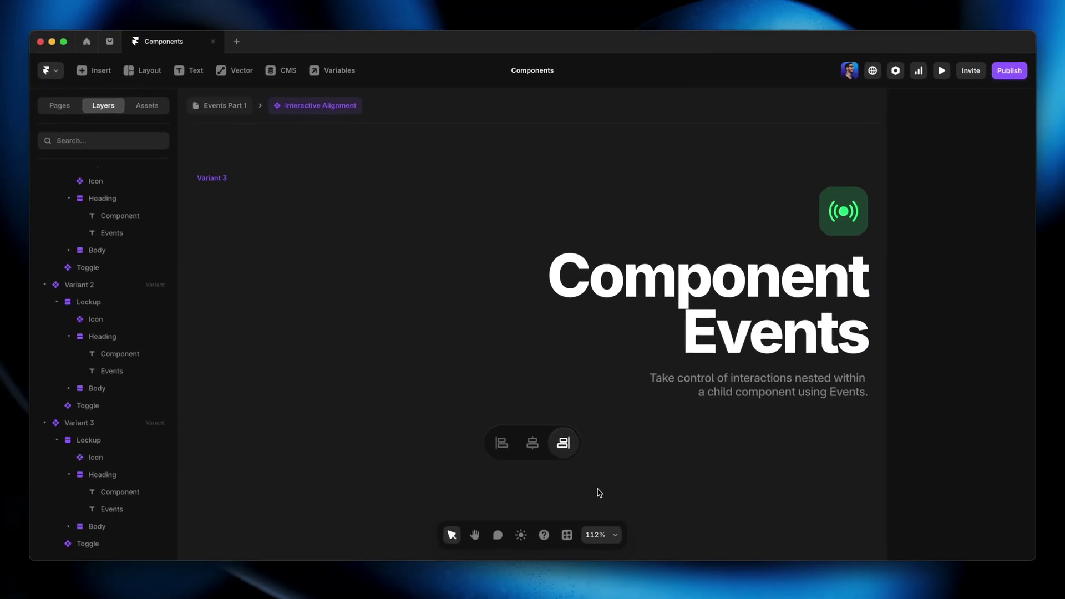
key("shift+1")
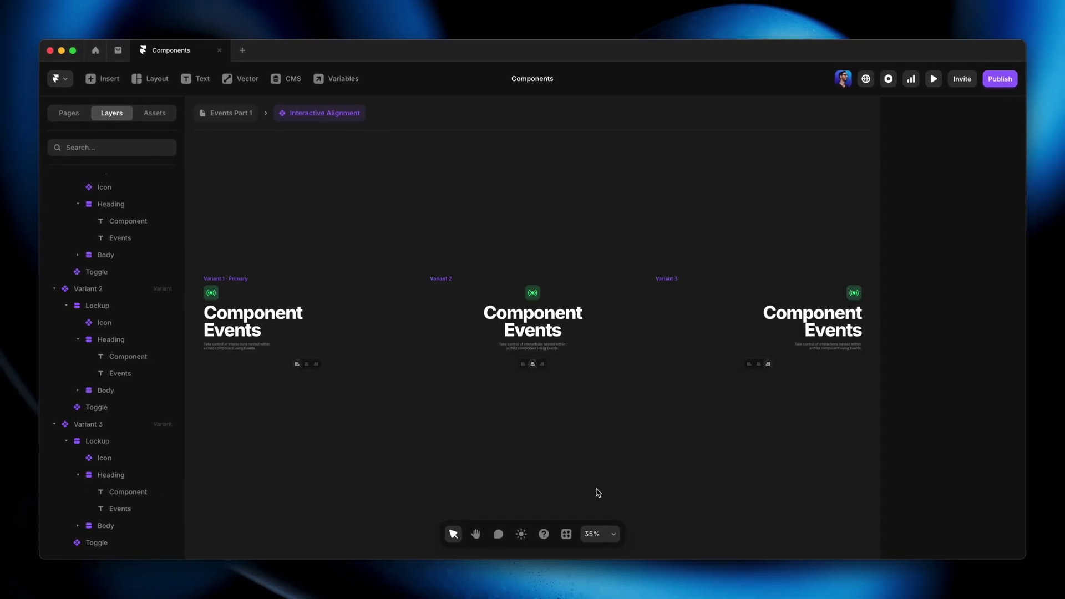
left_click(306, 365)
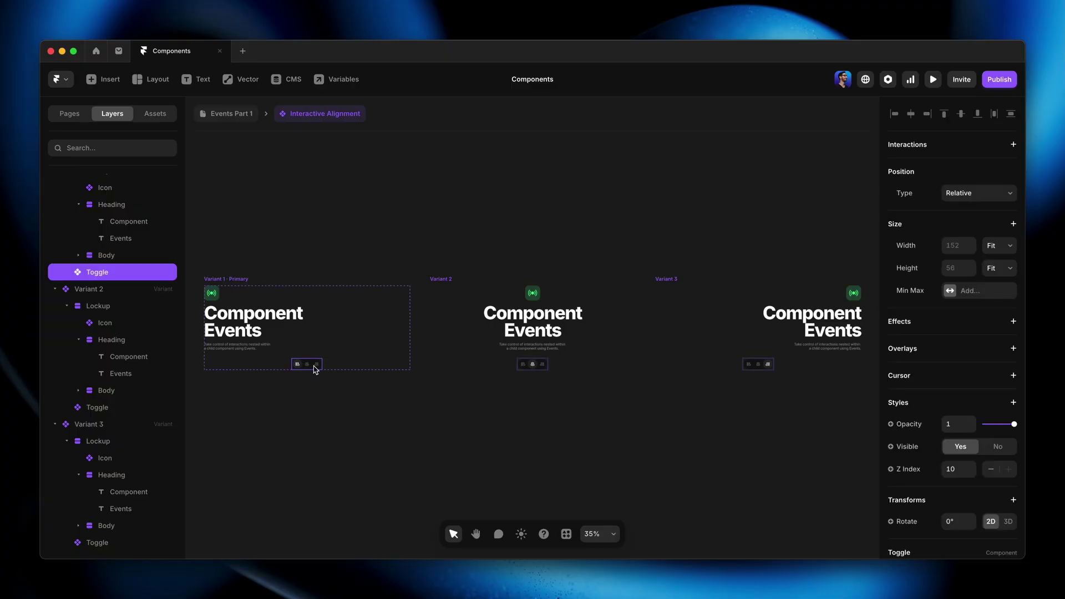
left_click(233, 280)
key("shift+2")
left_click(503, 511)
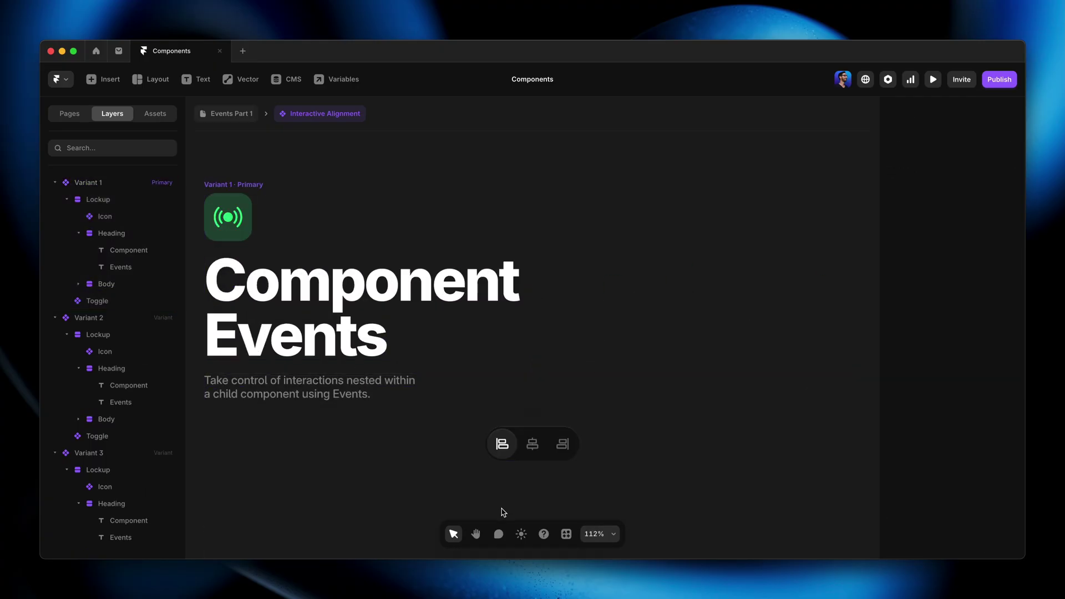
left_click(538, 454)
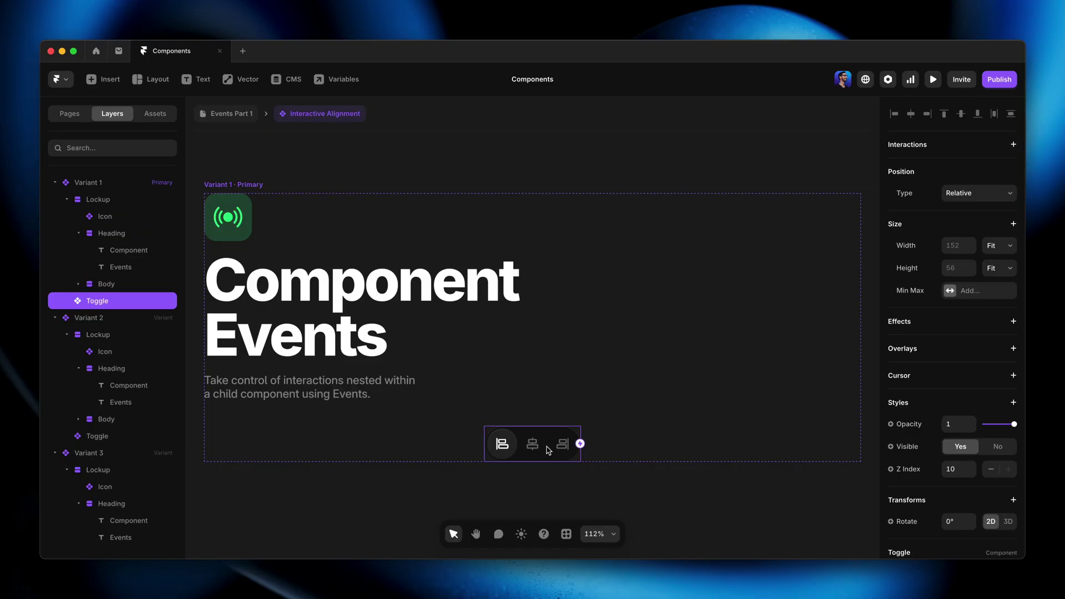
Inside Toggle, make Item 1's left-align icon fire a new event named 'Left' on click
double_click(548, 451)
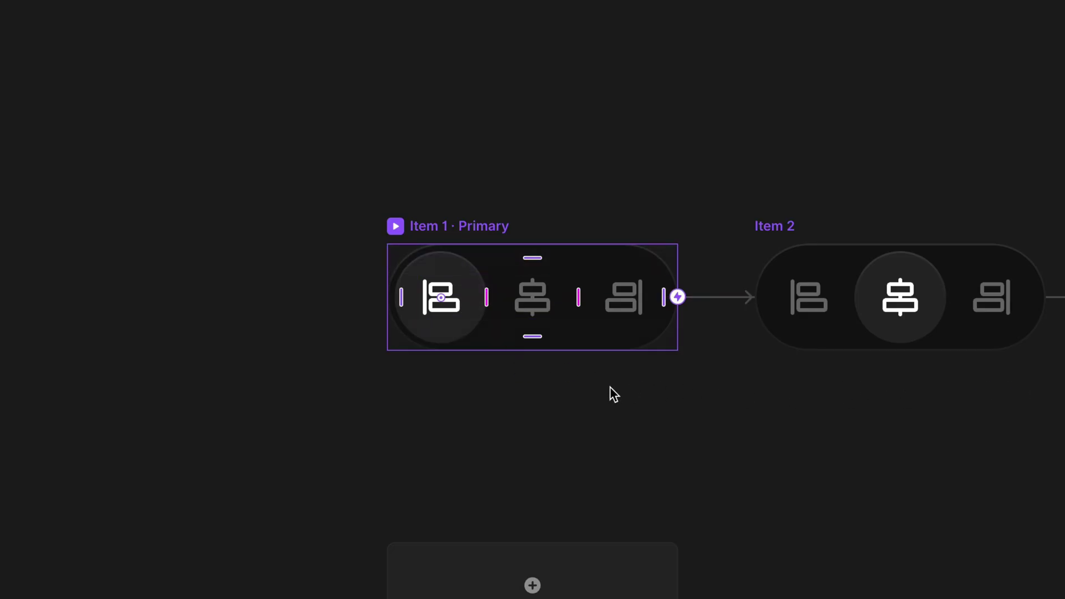
double_click(444, 301)
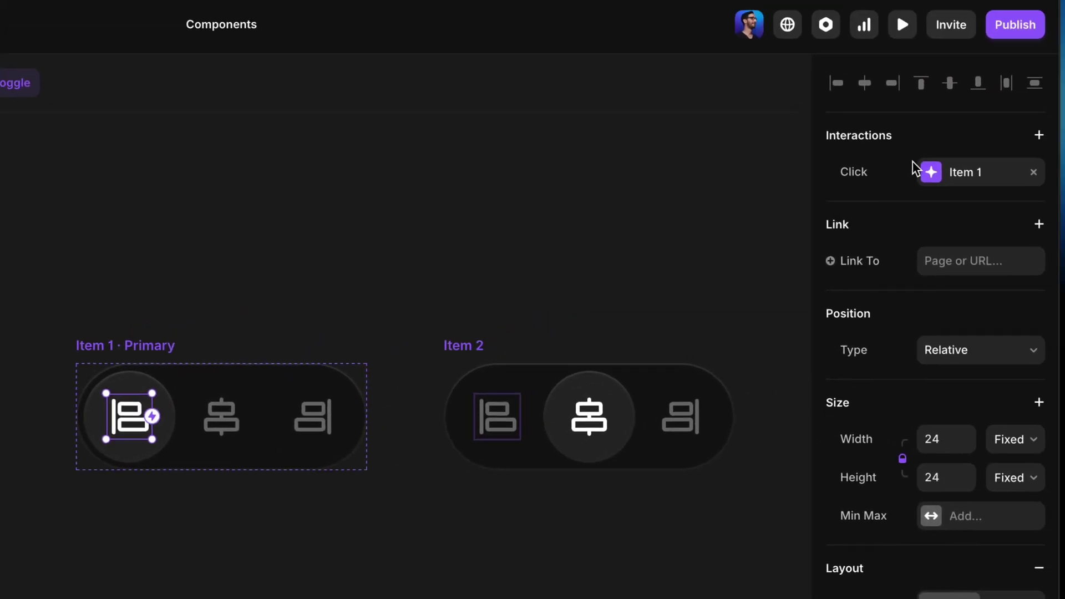
left_click(960, 142)
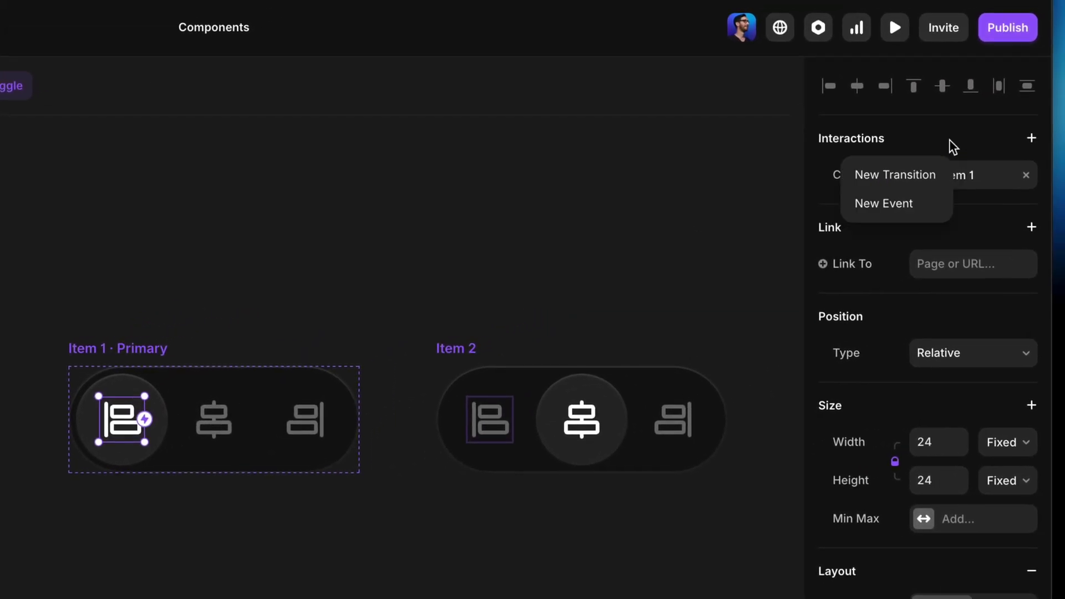
left_click(932, 206)
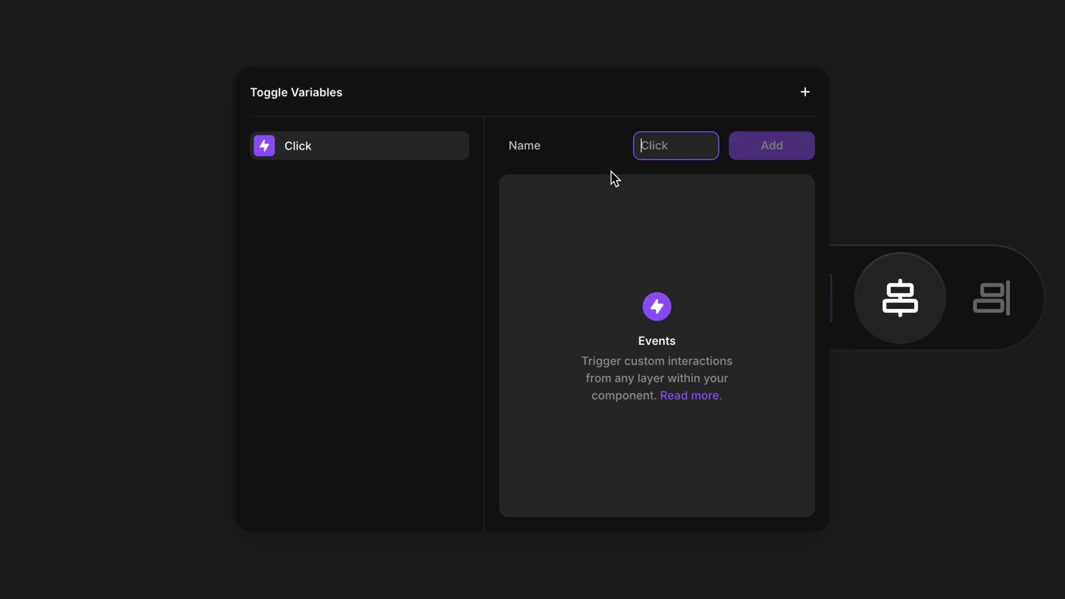
type("Left")
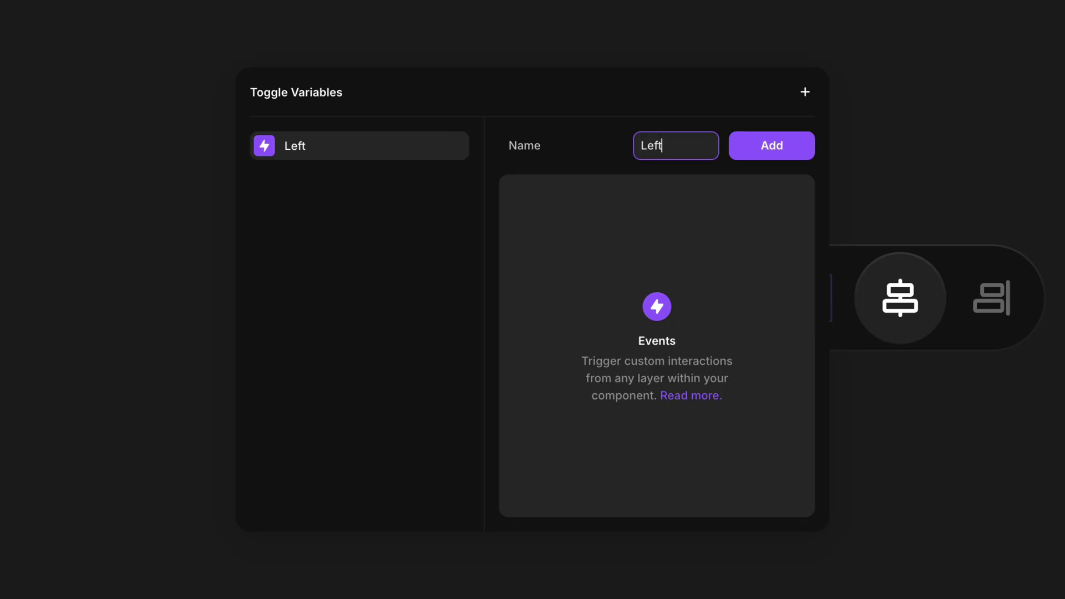
key("Return")
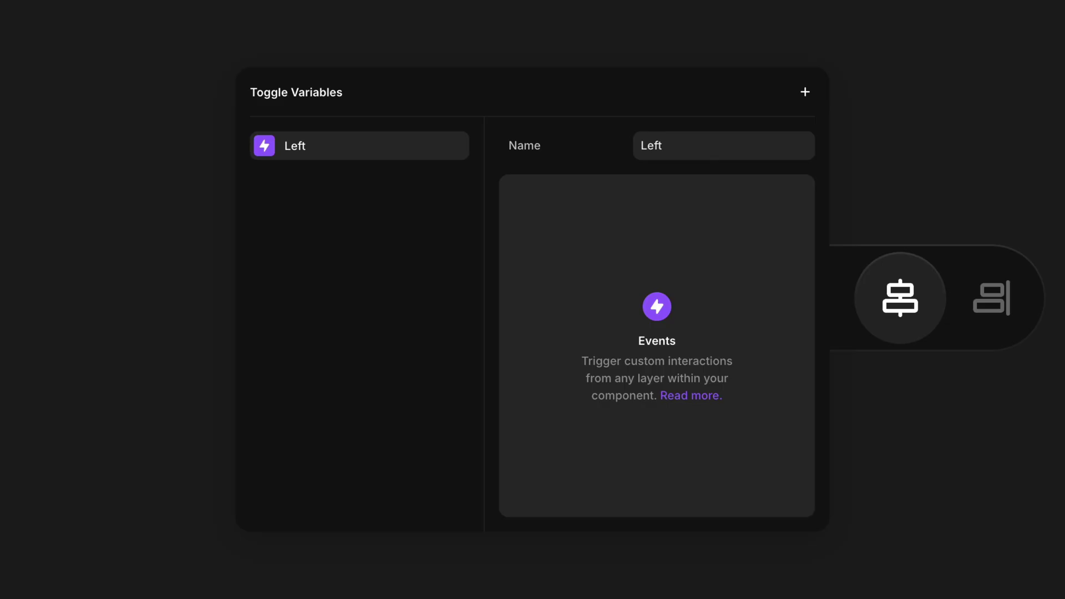
left_click(580, 45)
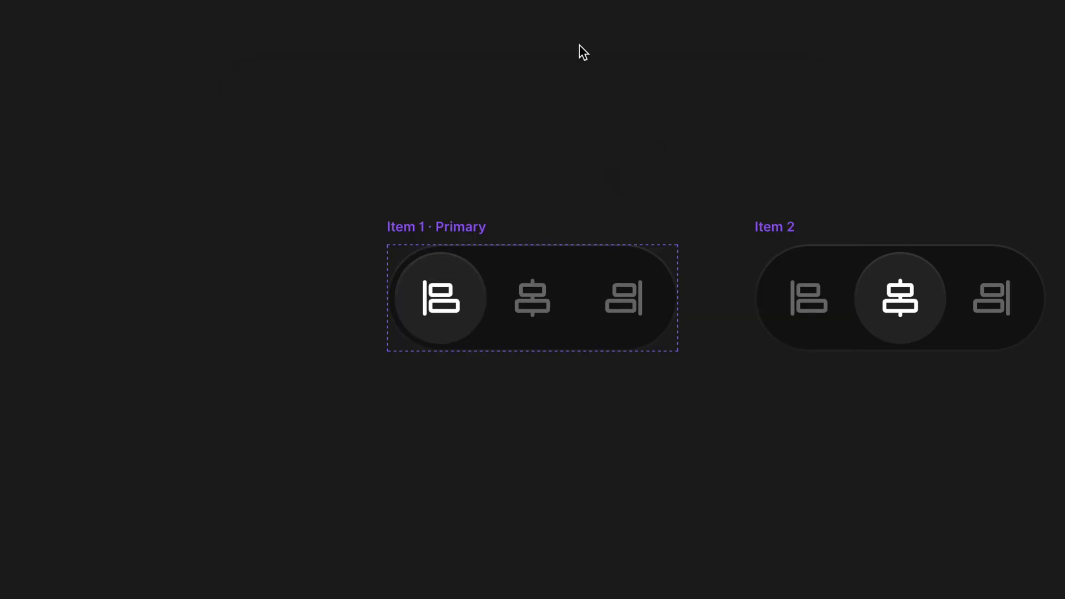
Give Item 1's center-align icon a click interaction firing a new event 'Middle'
left_click(531, 299)
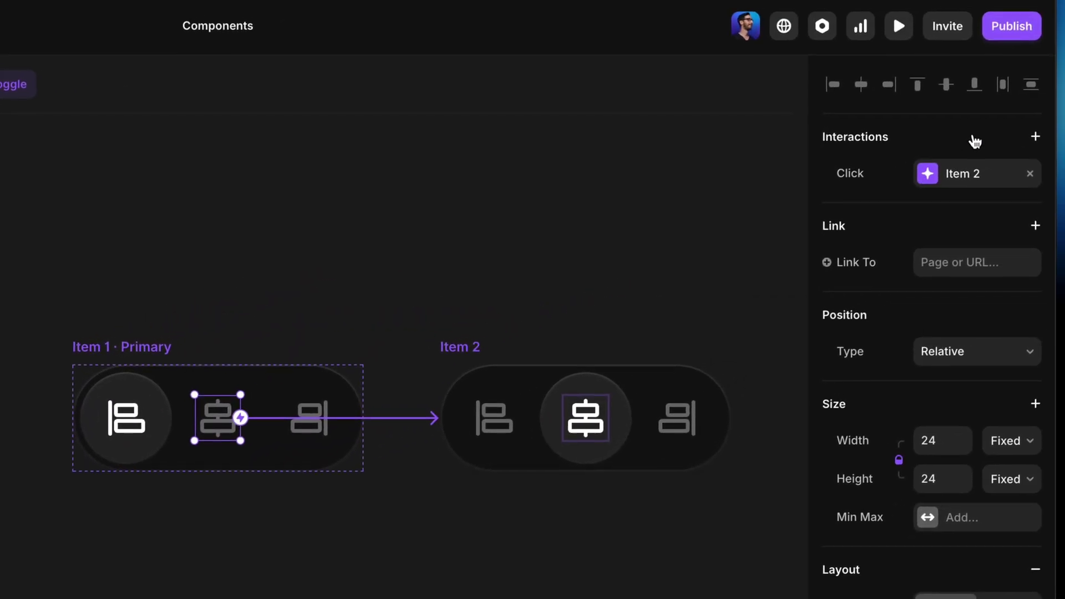
left_click(971, 140)
left_click(933, 203)
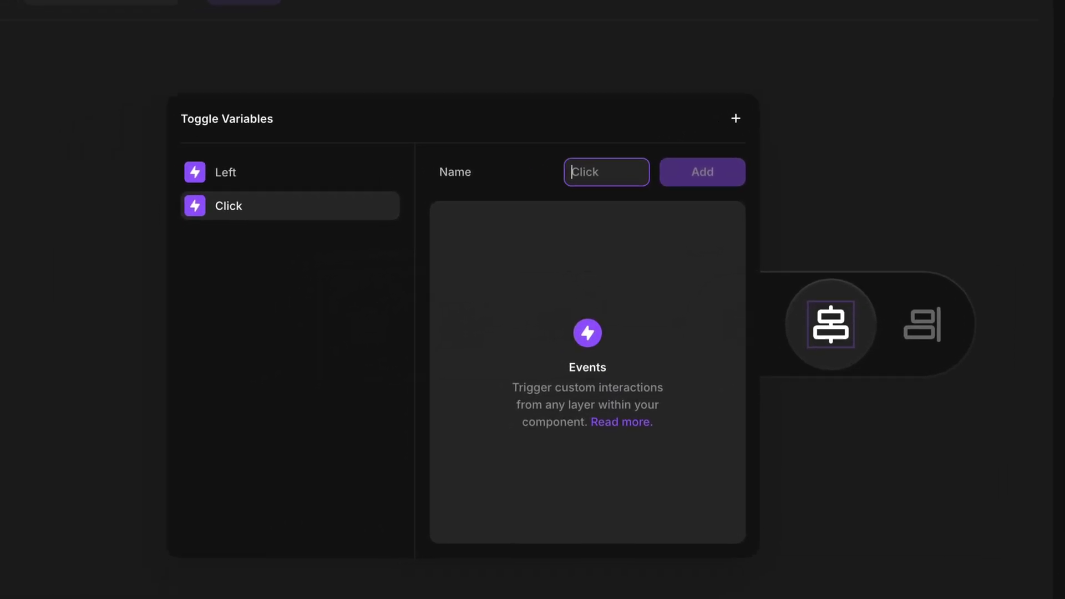
type("Middl")
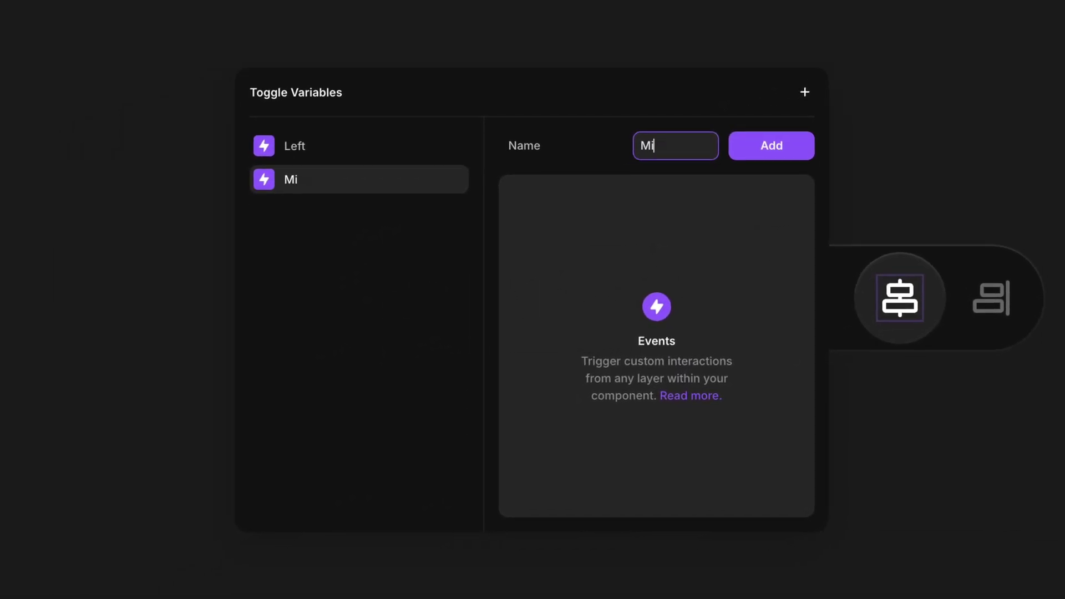
type("e")
key("Return")
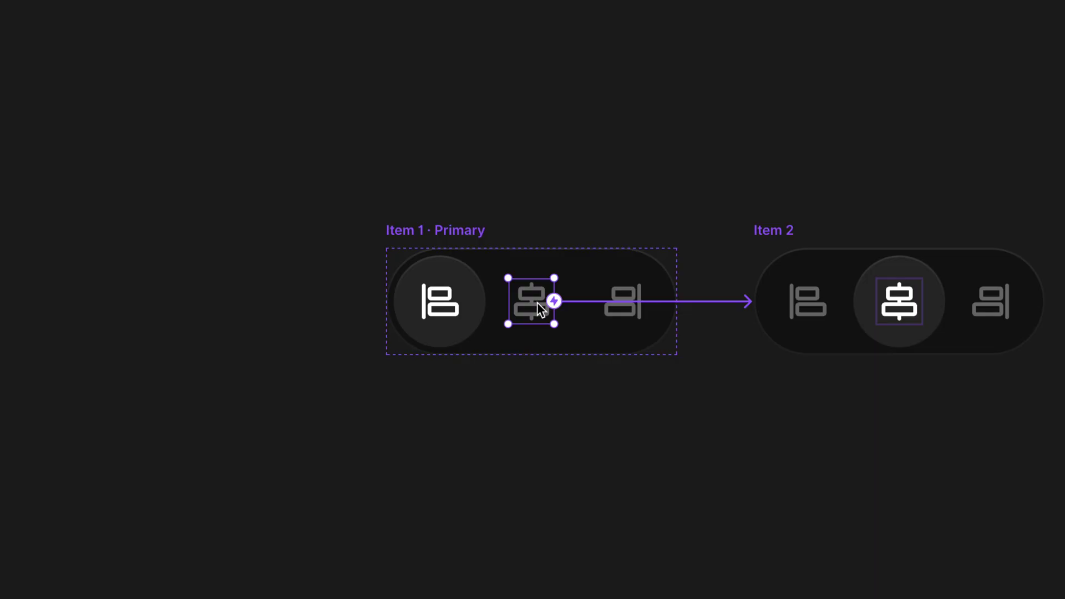
Add a new event named 'Right' from the Toggle component's events list
left_click(624, 305)
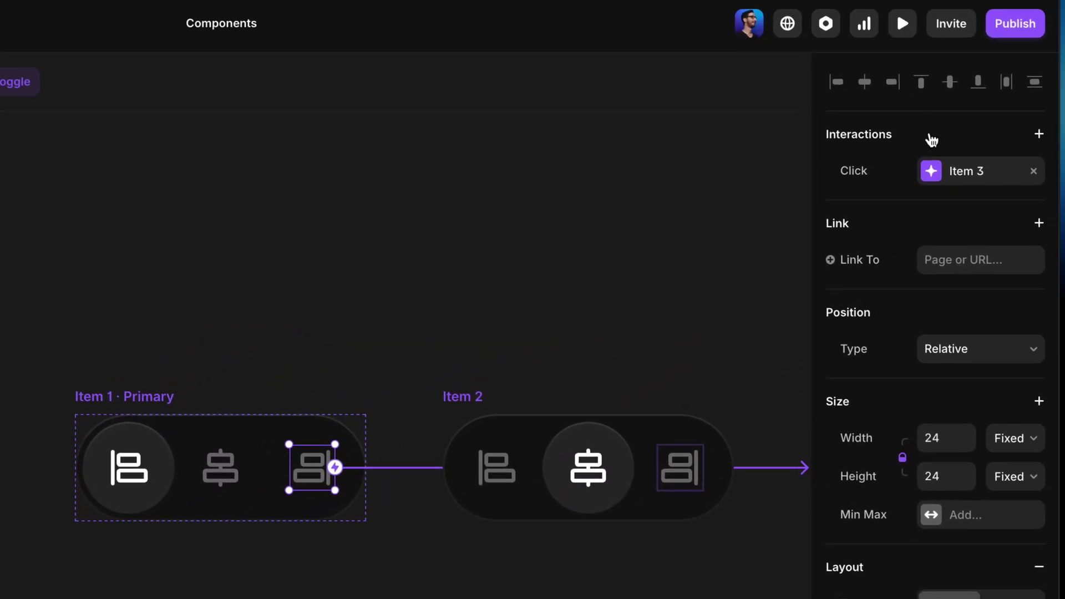
left_click(922, 139)
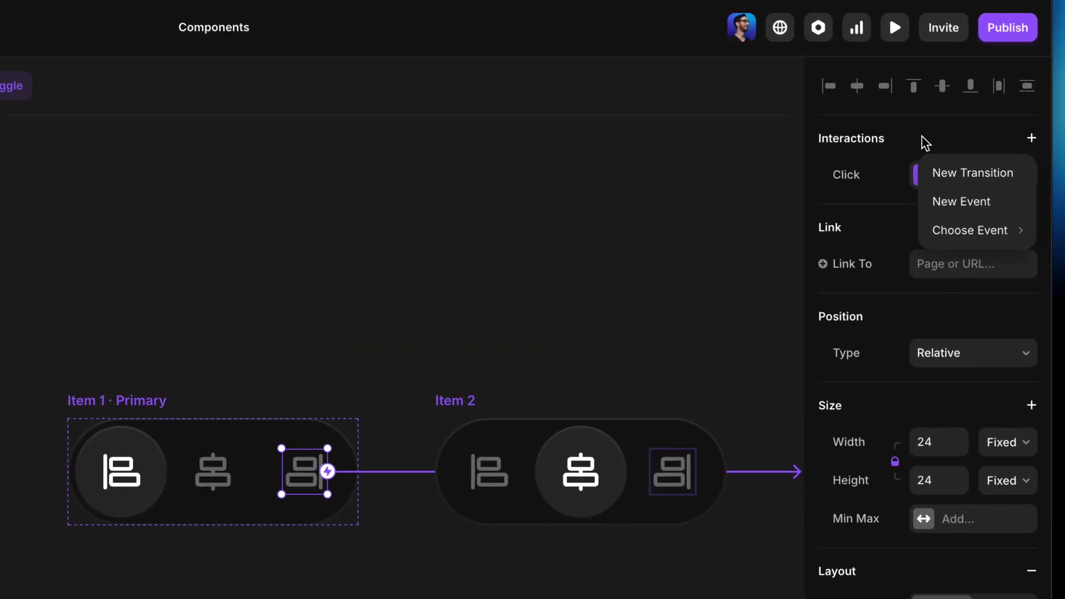
key("Escape")
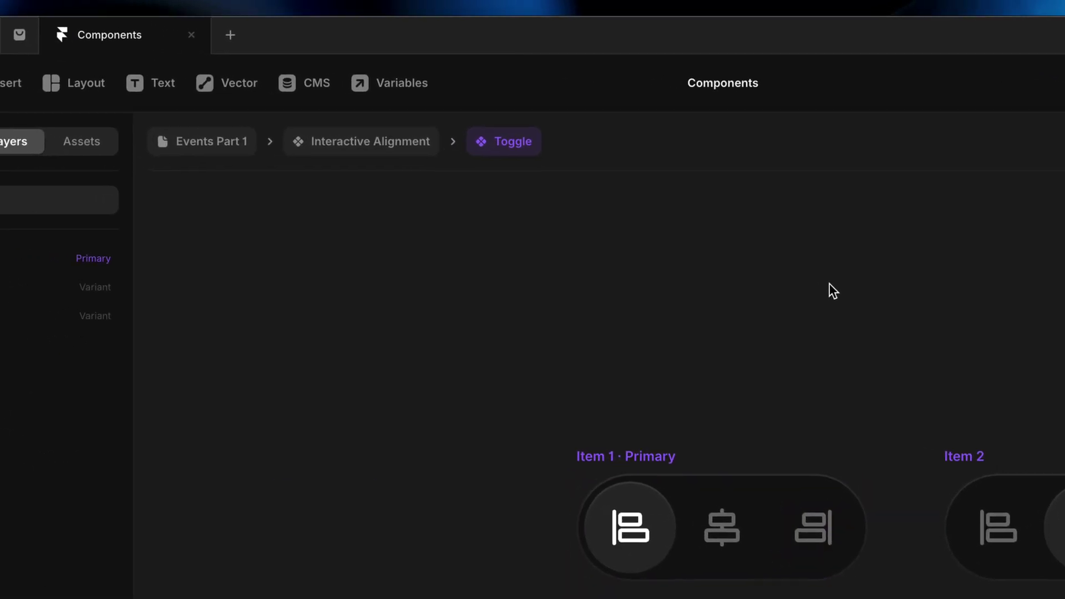
left_click(407, 93)
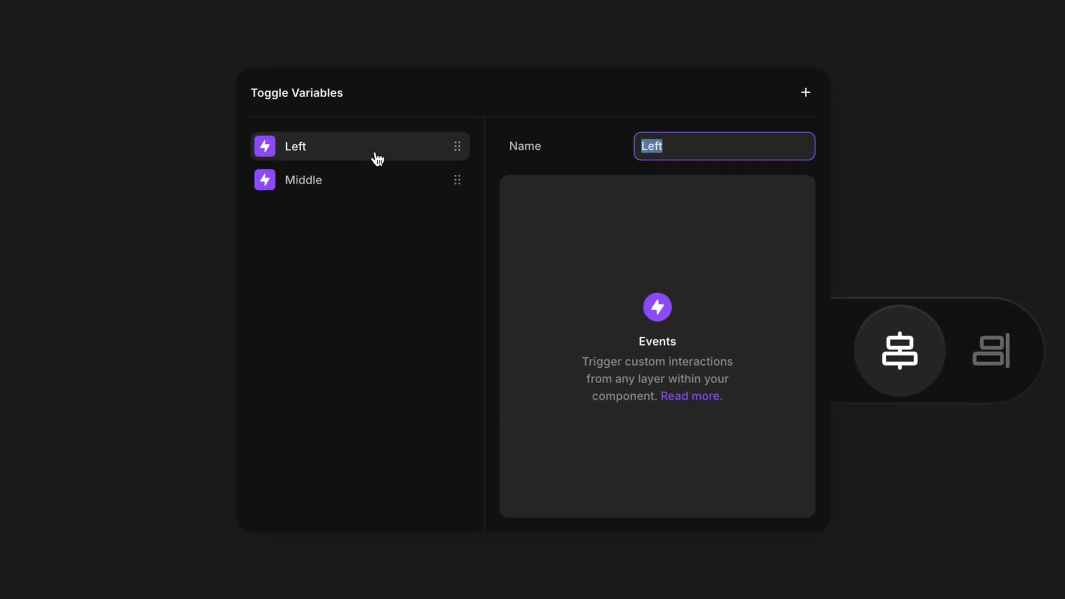
right_click(375, 184)
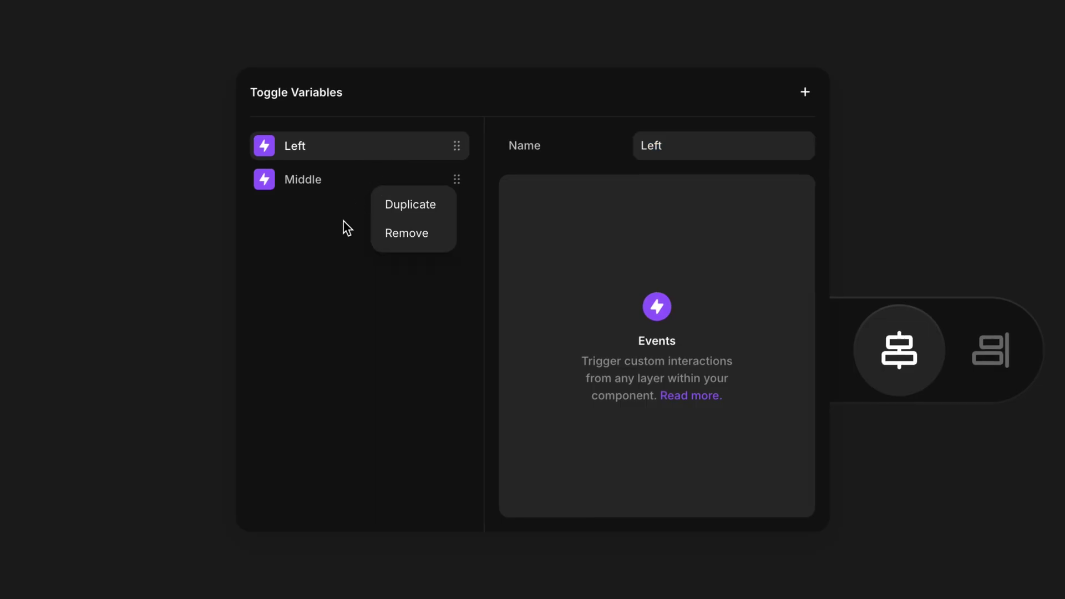
left_click(331, 245)
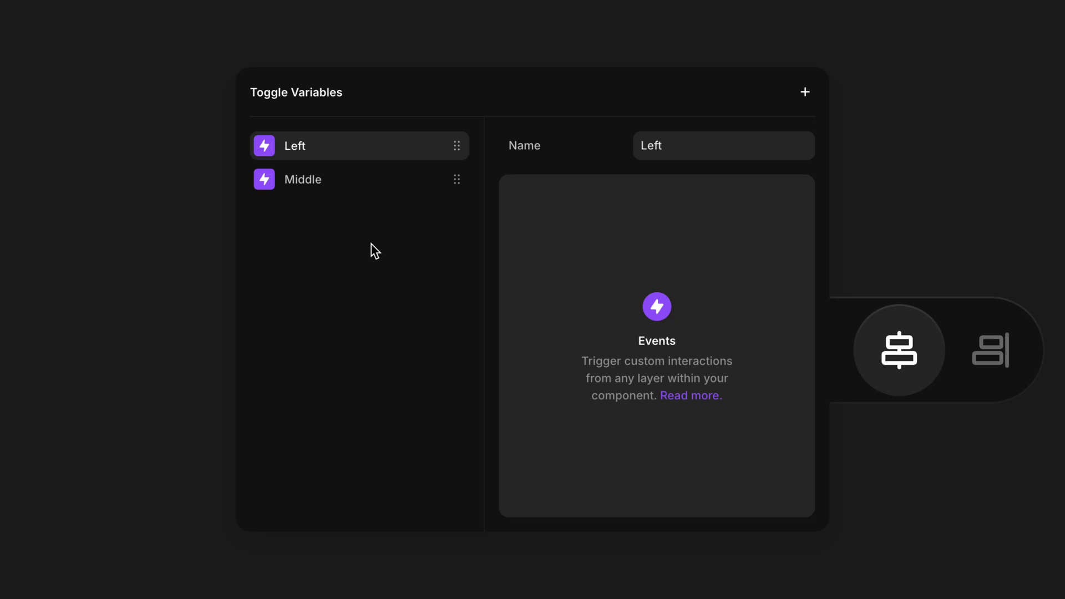
left_click(806, 93)
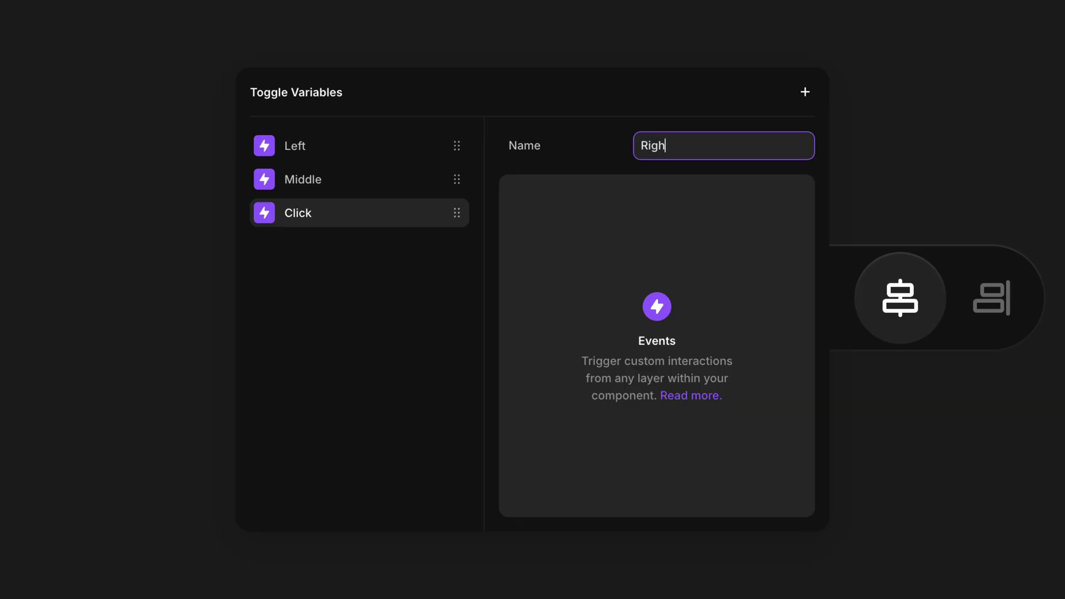
type("ight")
key("Return")
Attach the existing Right event to the click of Item 1's right-align icon
left_click(608, 46)
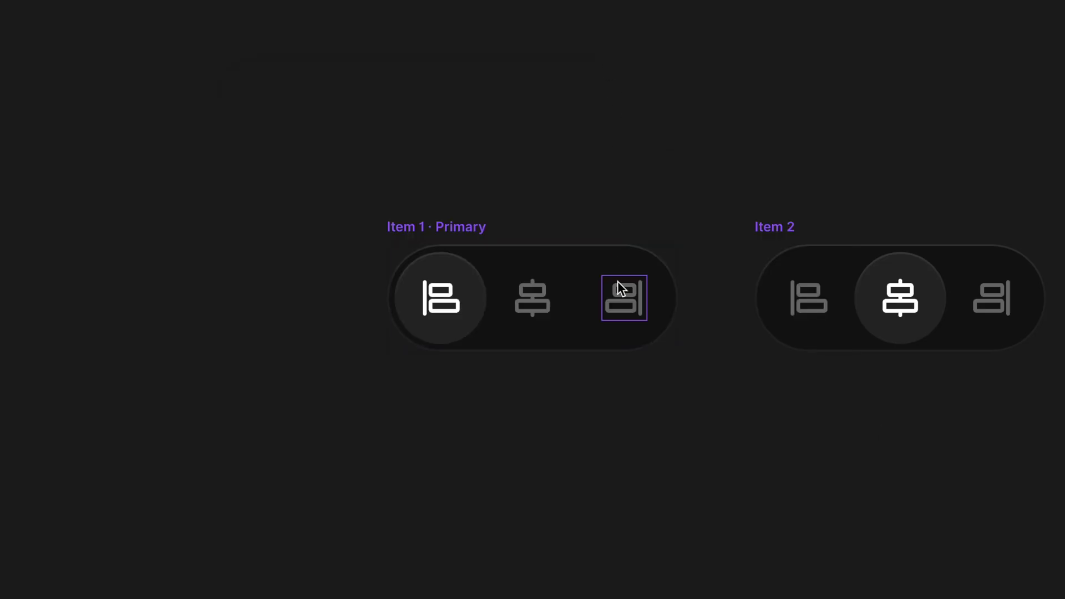
left_click(622, 307)
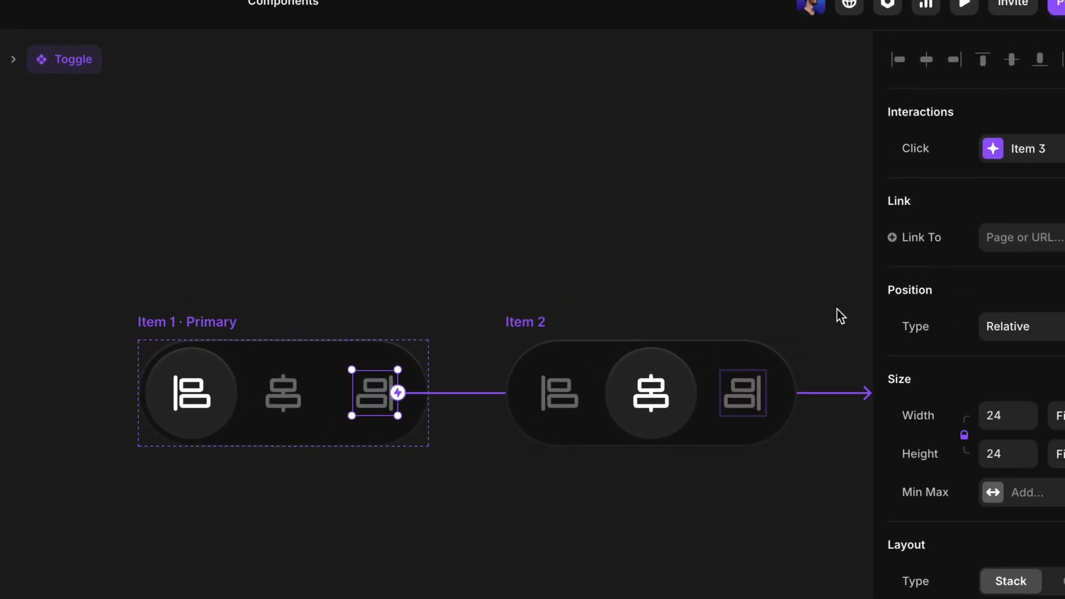
left_click(979, 176)
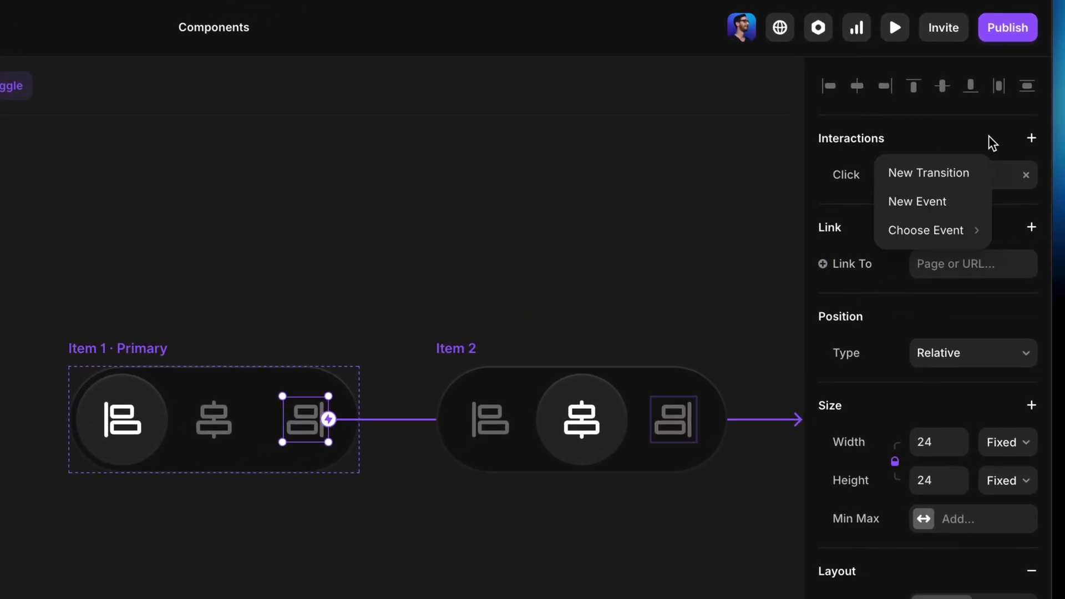
mouse_move(950, 234)
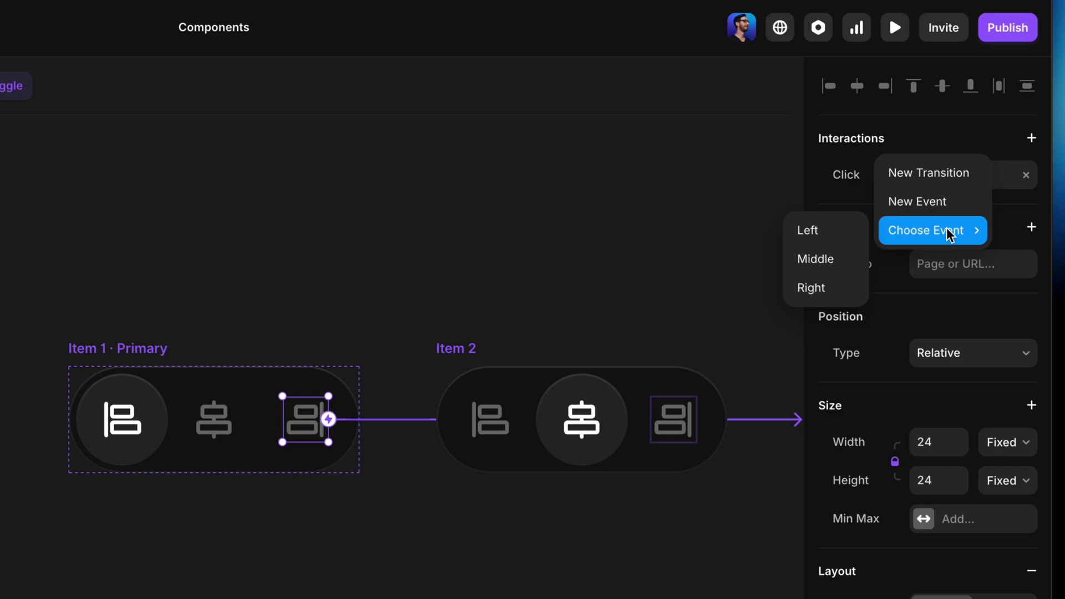
left_click(844, 288)
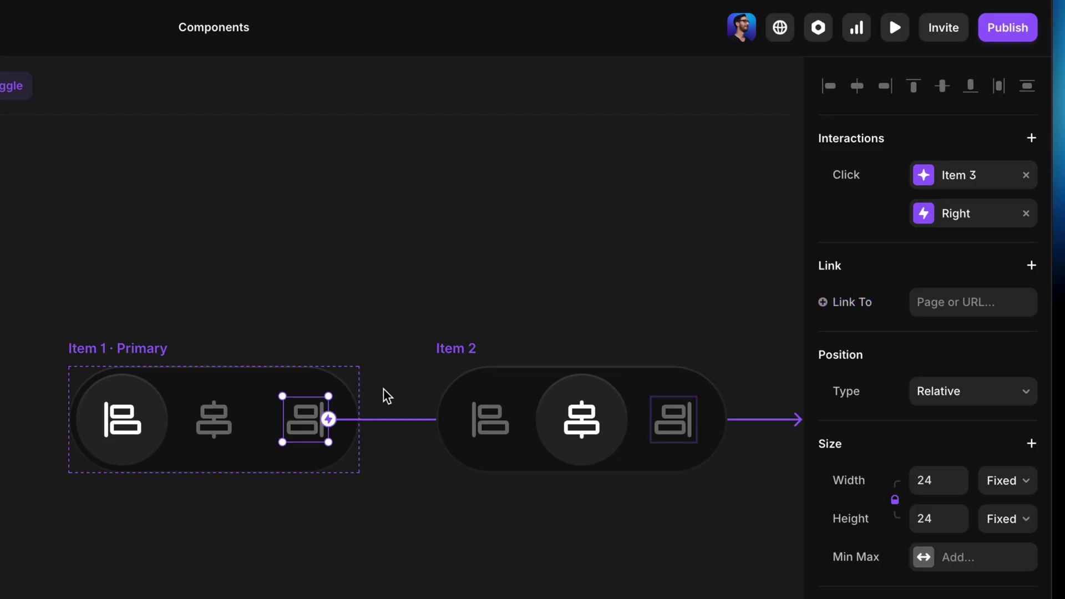
Verify the left, middle and right icons fire Left, Middle and Right
left_click(122, 428)
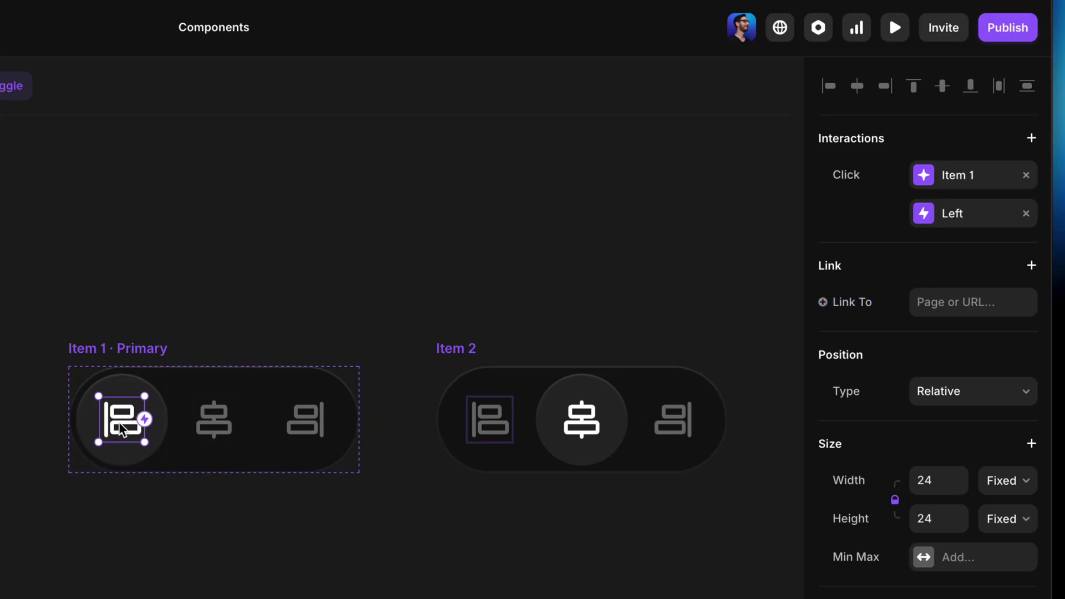
left_click(210, 427)
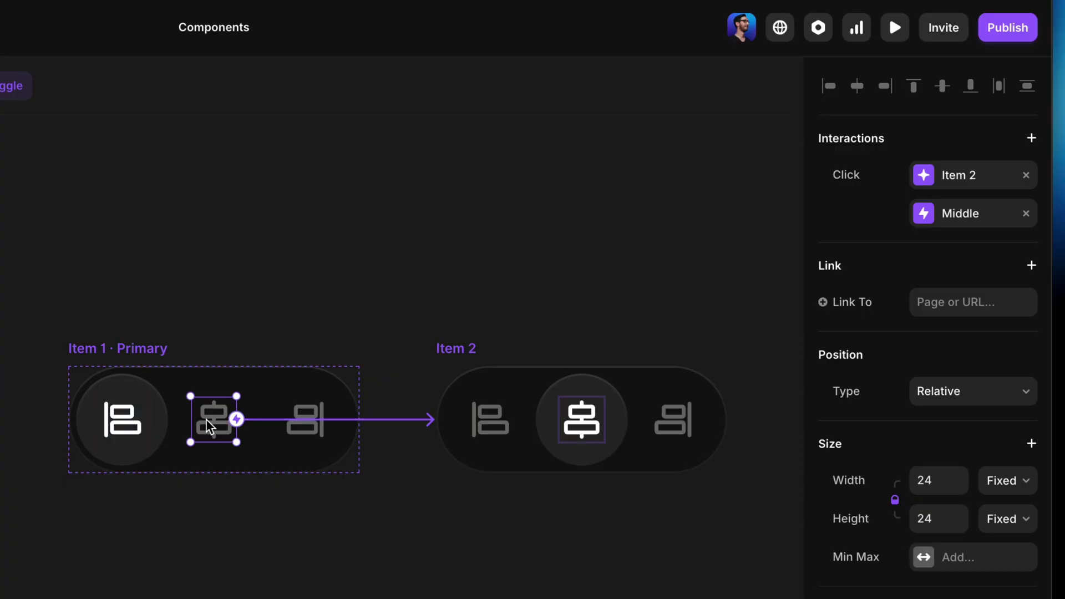
left_click(308, 425)
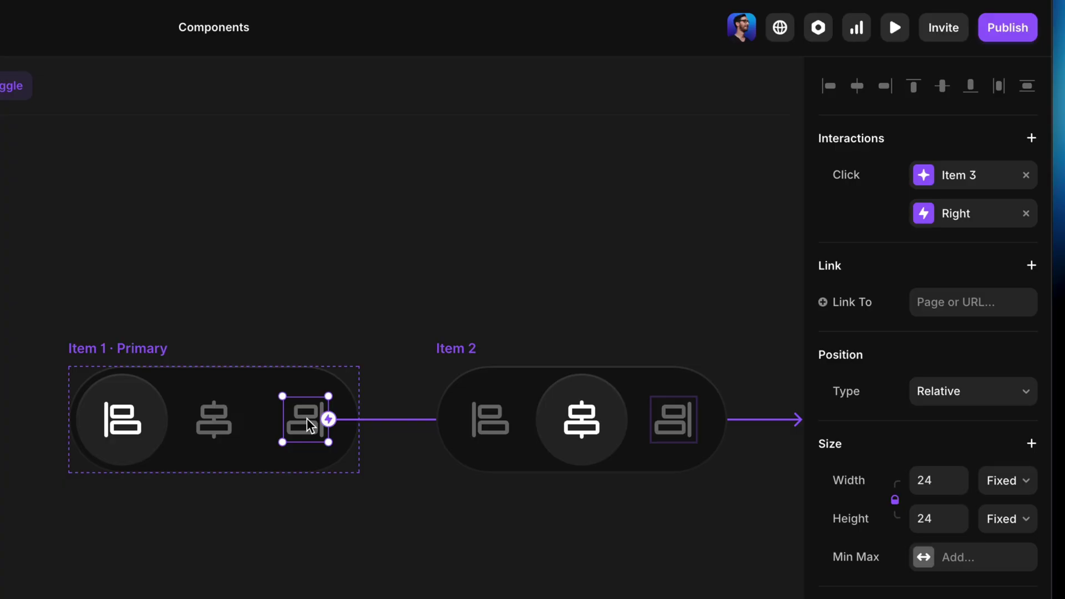
On the Interactive Alignment component, make the Left event transition to Variant 1
left_click(229, 284)
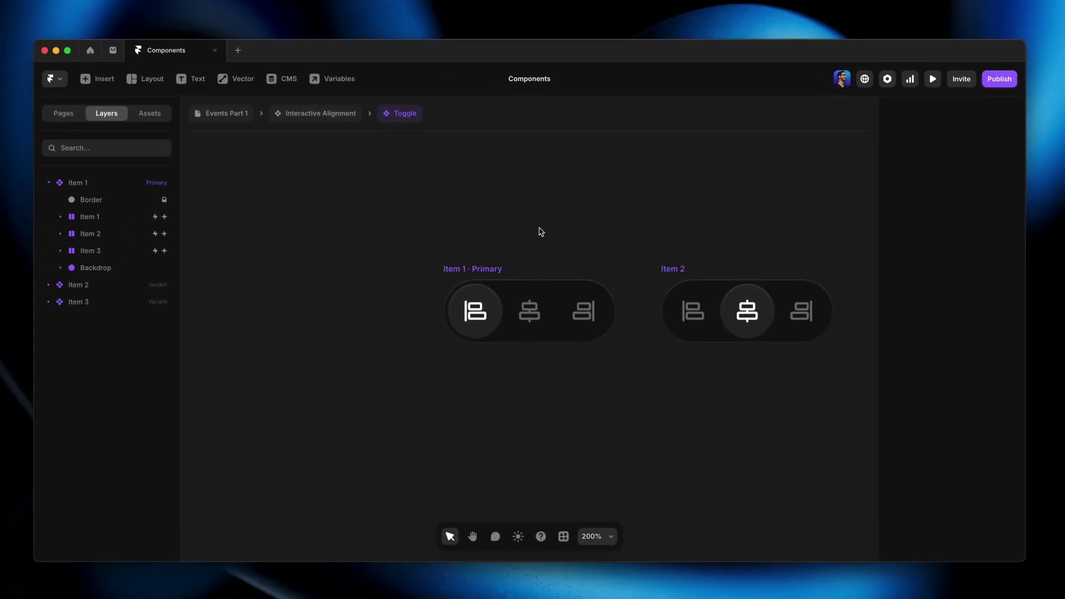
left_click(327, 114)
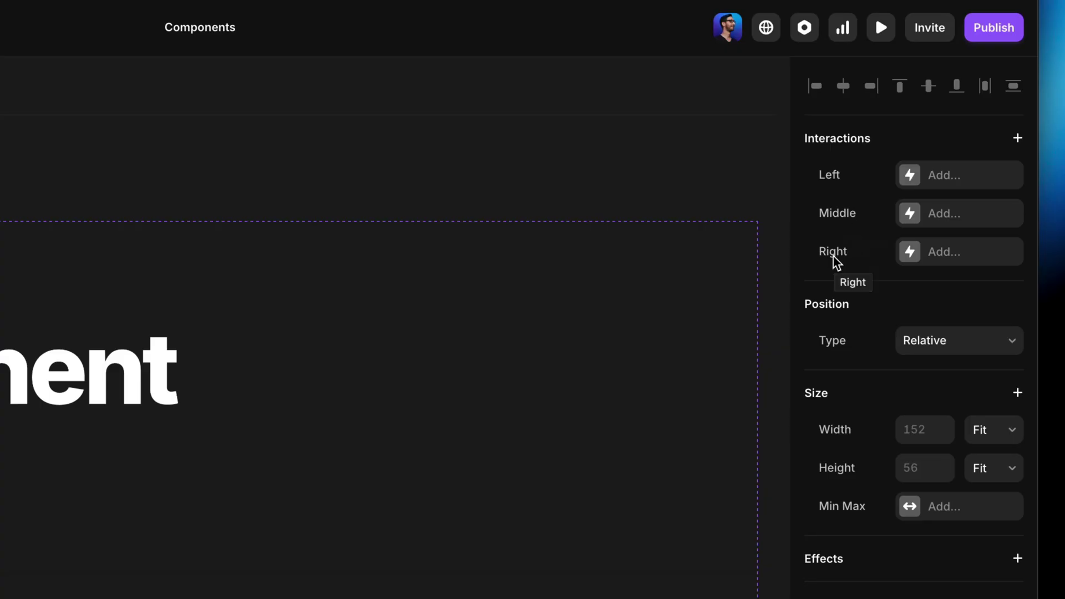
left_click(947, 175)
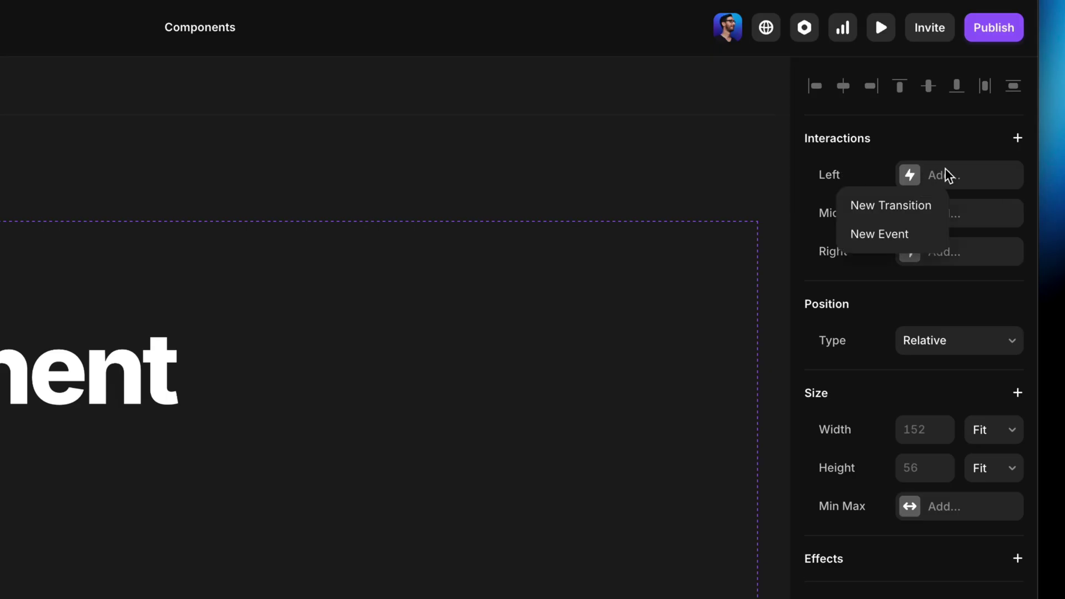
left_click(934, 208)
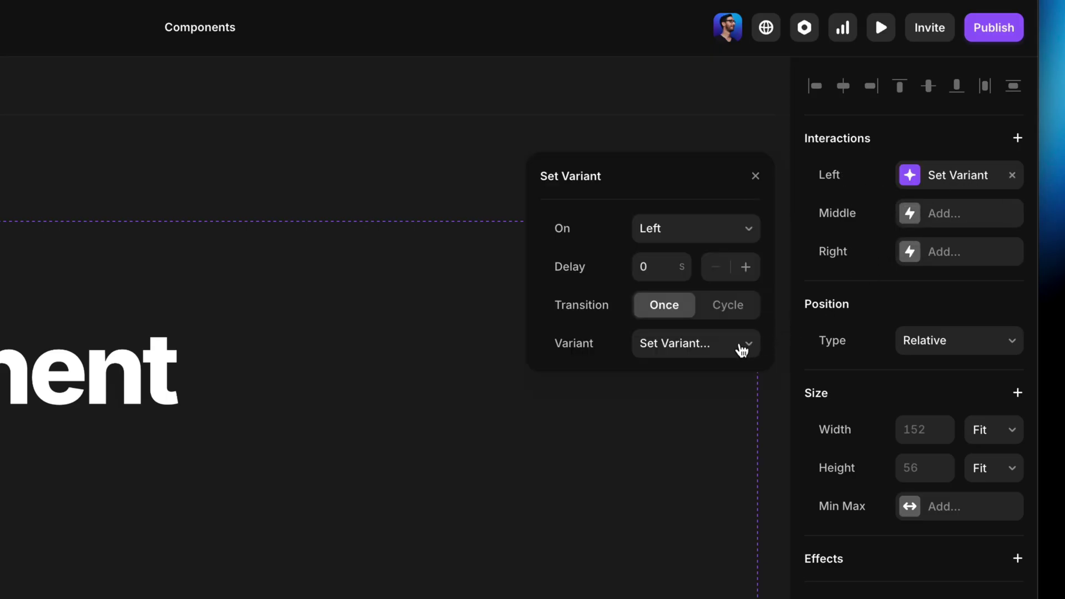
left_click(740, 348)
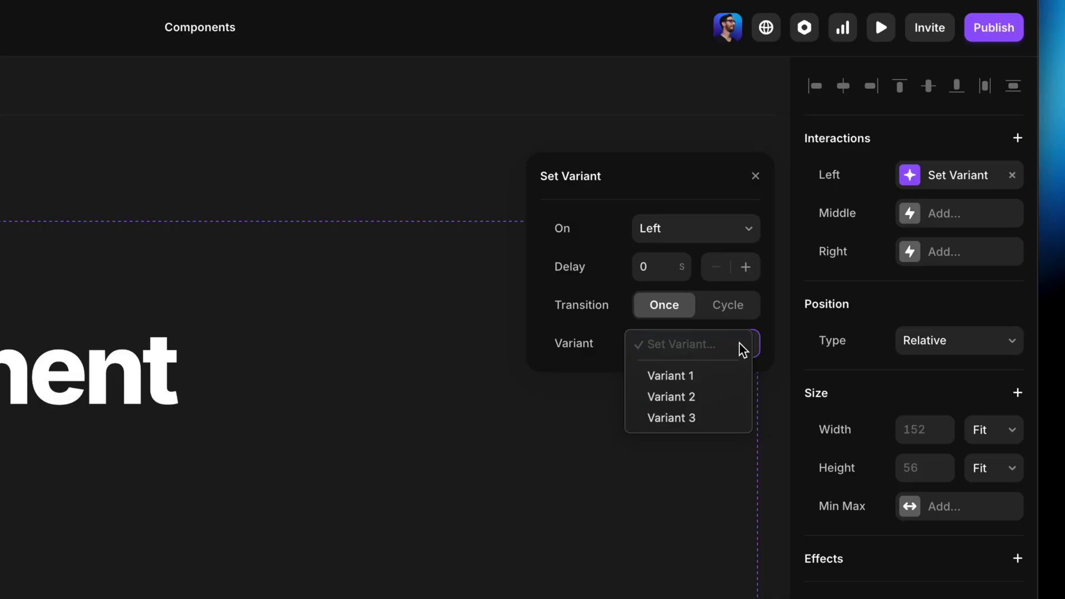
left_click(712, 378)
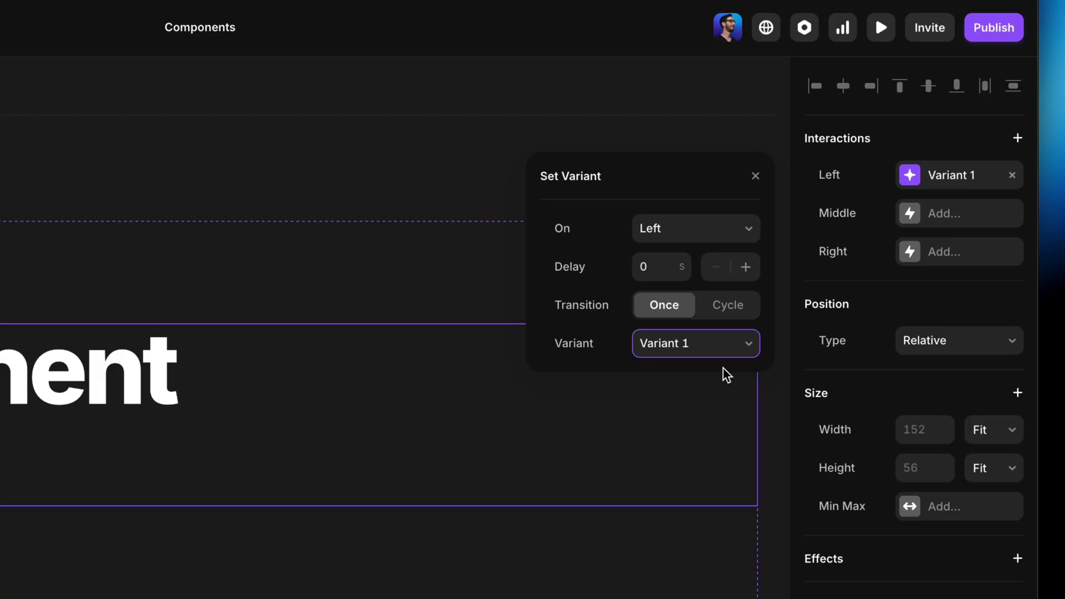
Make the Middle event transition to Variant 2
left_click(946, 220)
left_click(946, 220)
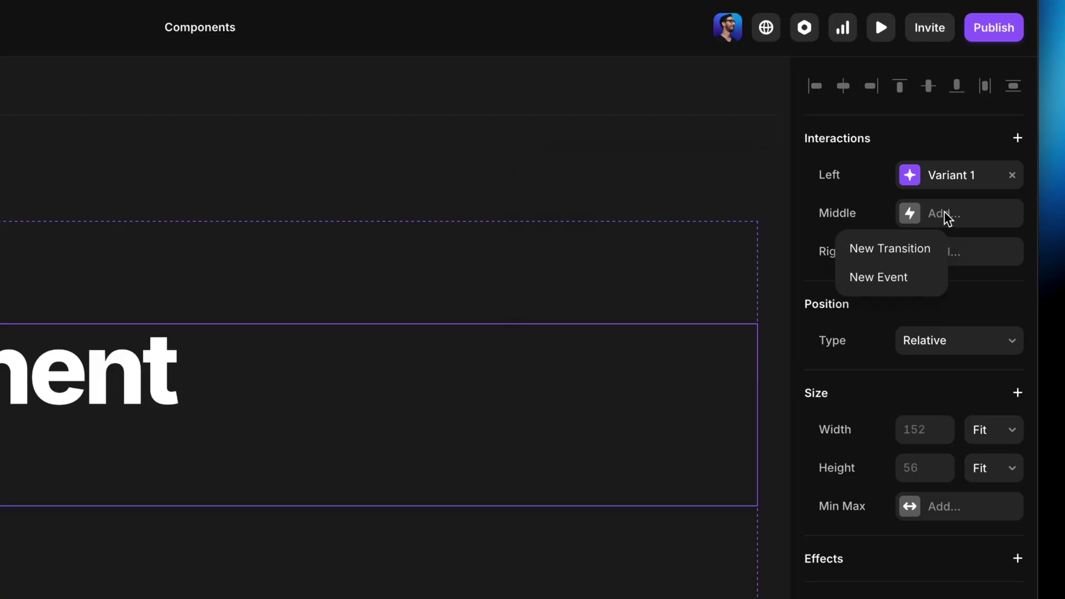
left_click(929, 248)
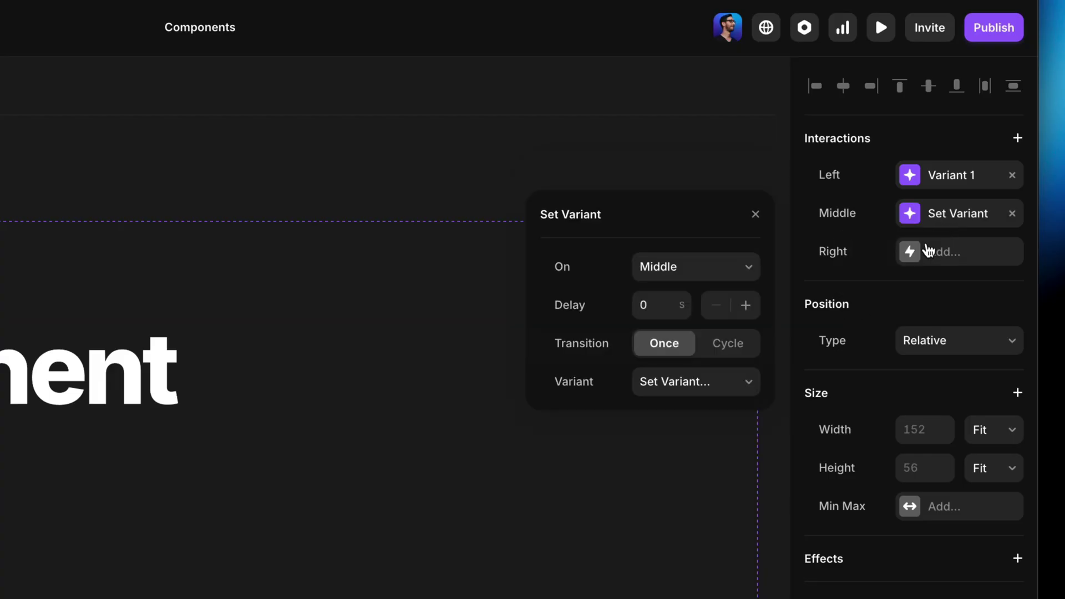
left_click(715, 382)
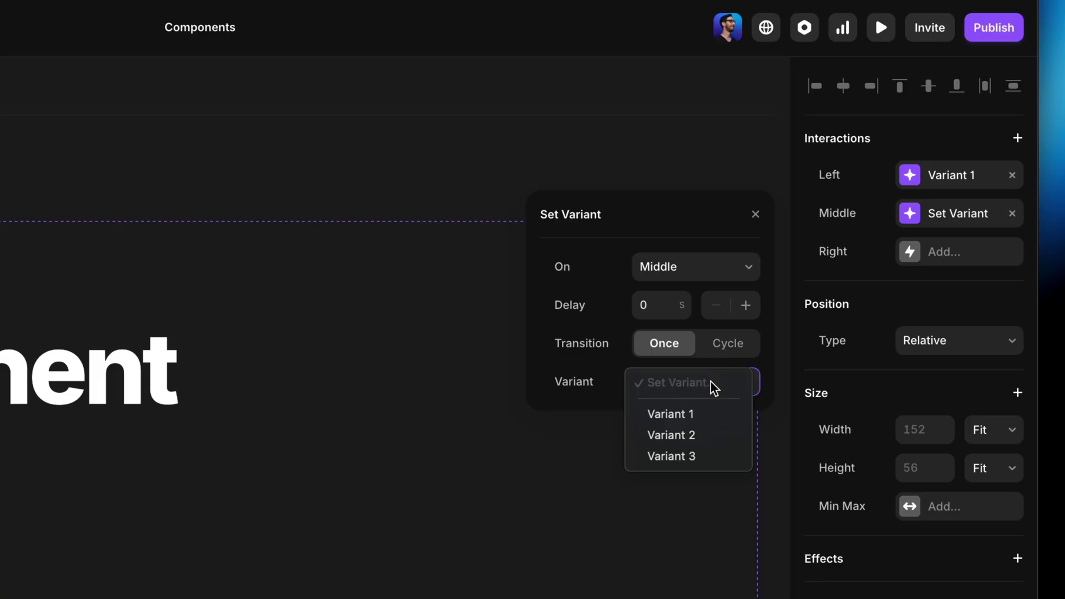
left_click(713, 438)
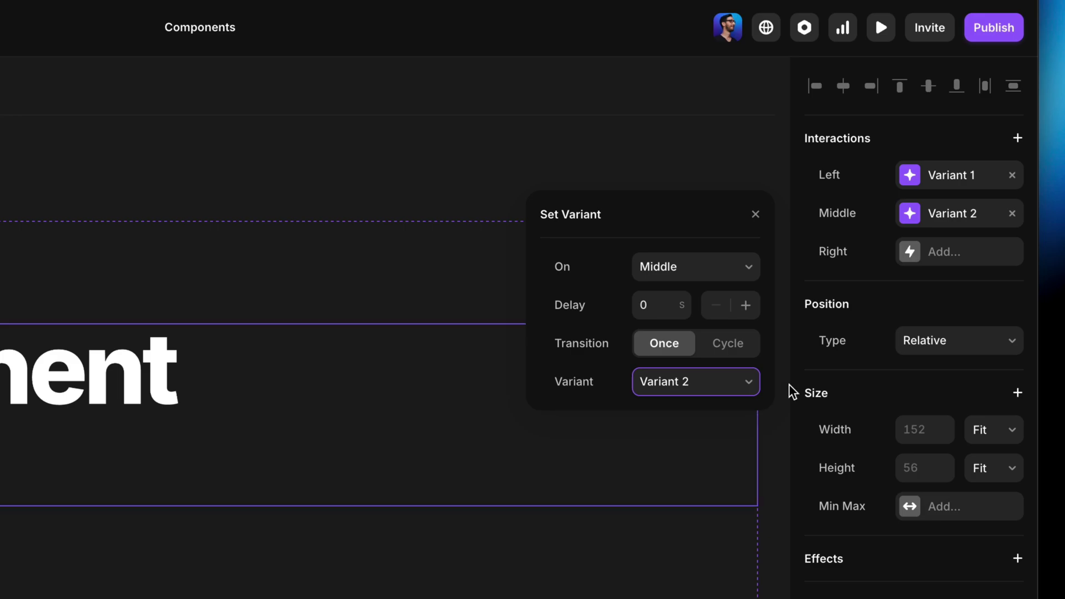
Make the Right event transition to Variant 3
left_click(944, 254)
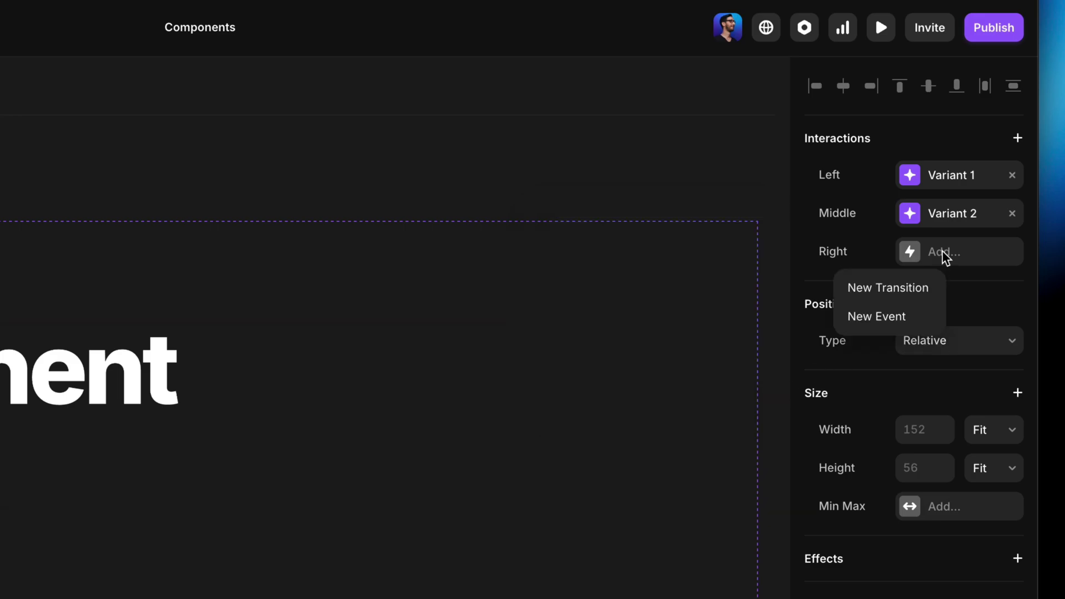
left_click(912, 288)
left_click(745, 424)
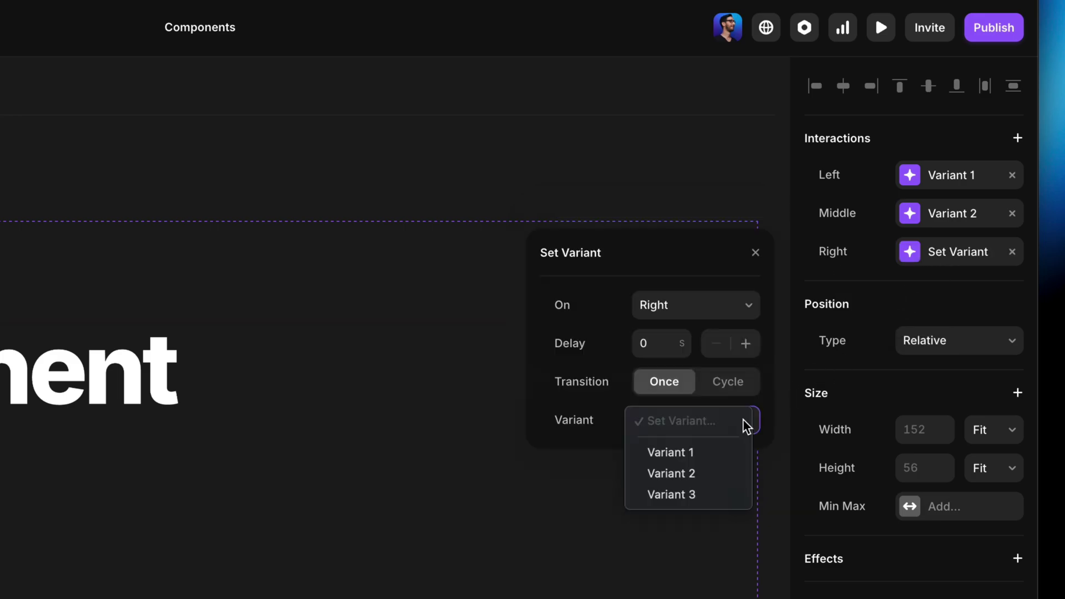
left_click(696, 495)
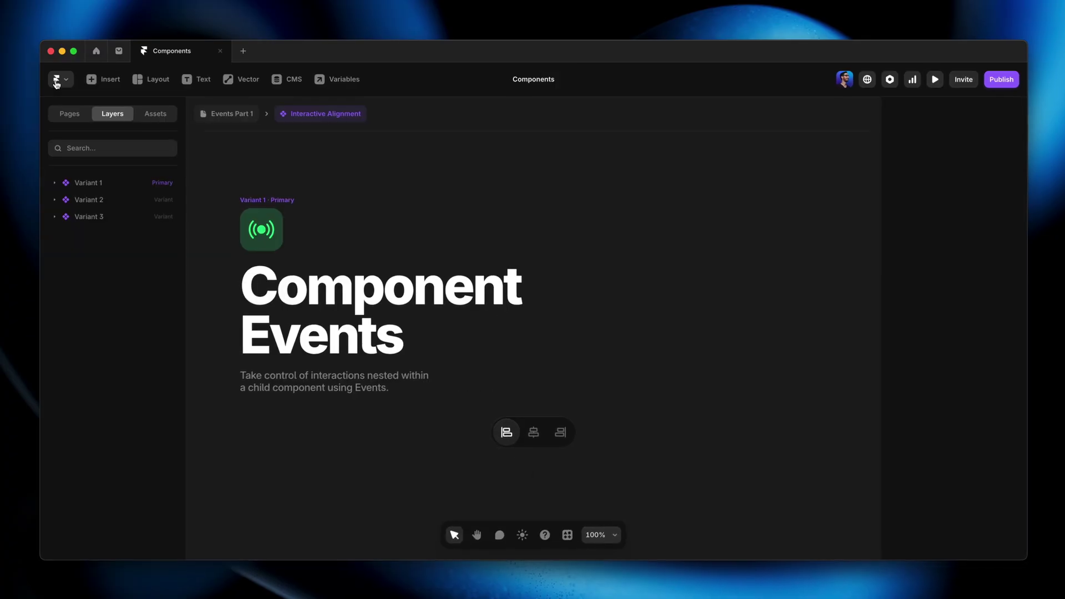
Open the /events-part-2 page, preview it, and open its overlay form
left_click(87, 140)
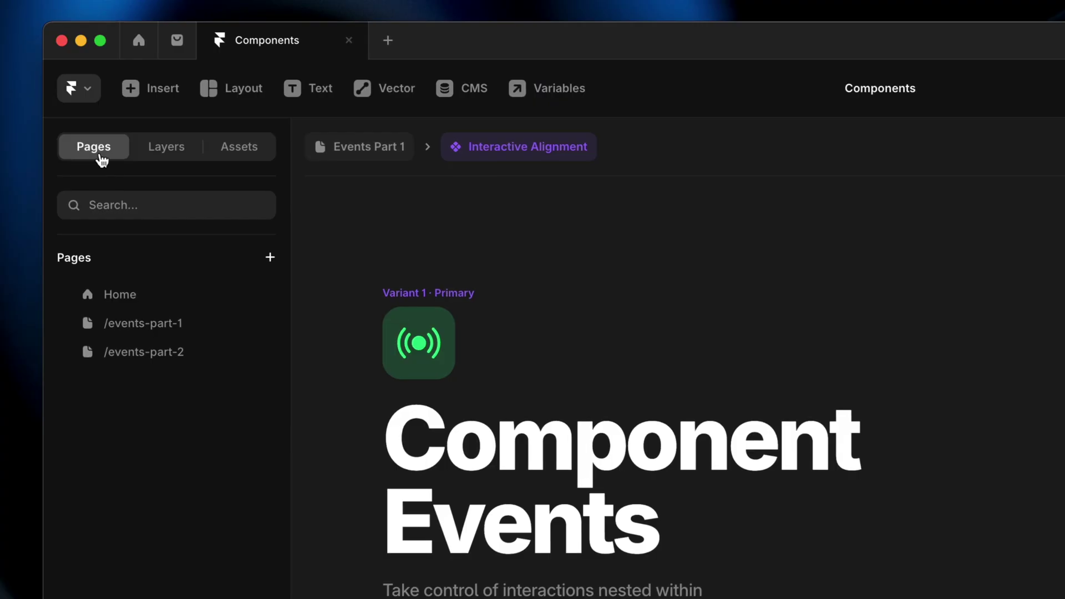
left_click(162, 352)
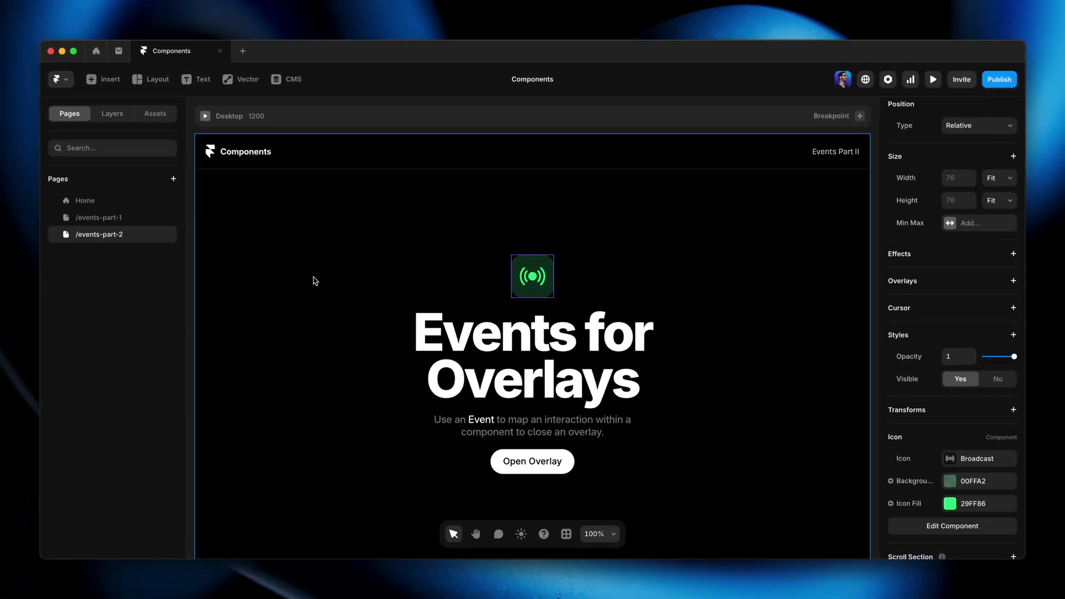
key("super+p")
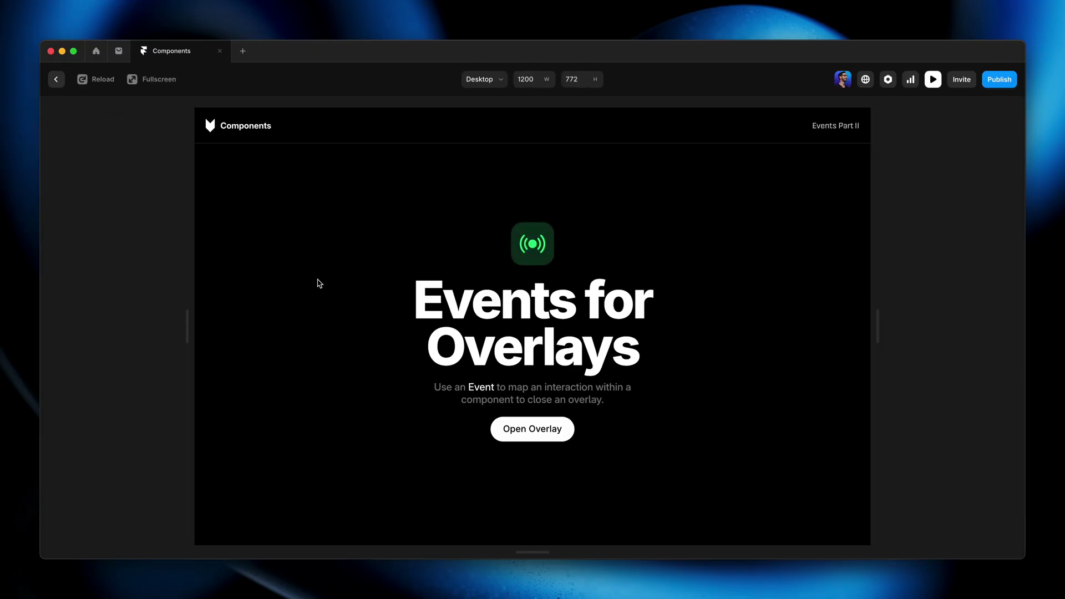
left_click(533, 430)
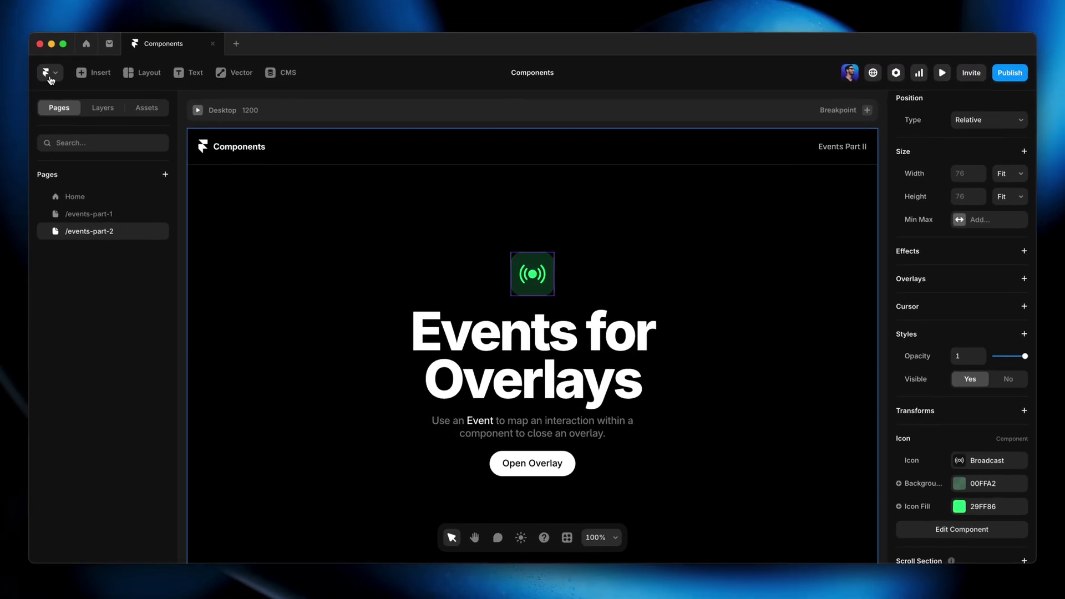
Open the CTA Button's Overlay from Layers and select its Form
left_click(107, 112)
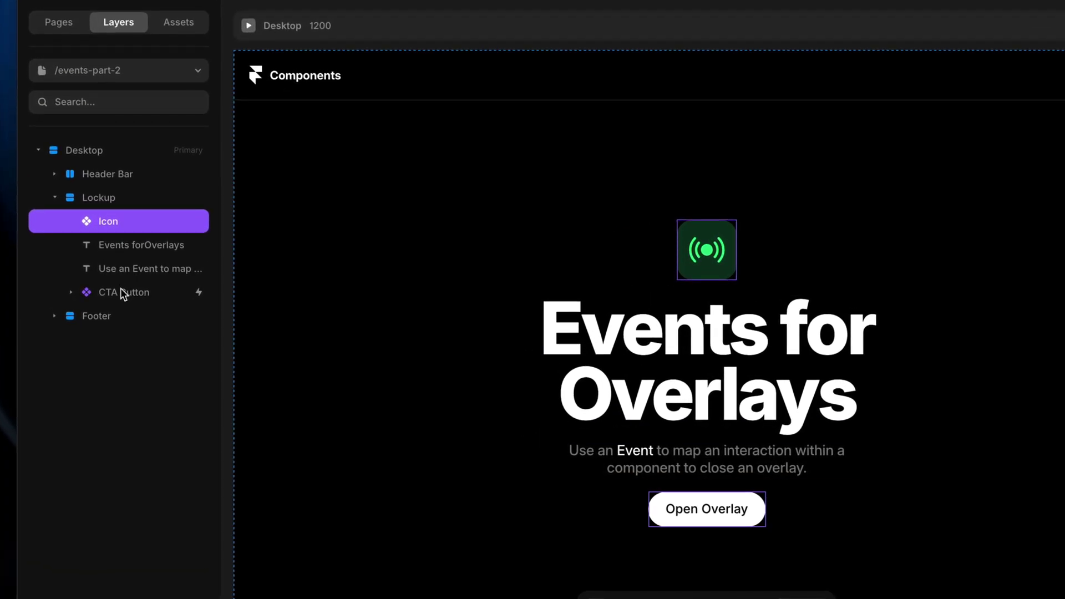
left_click(121, 289)
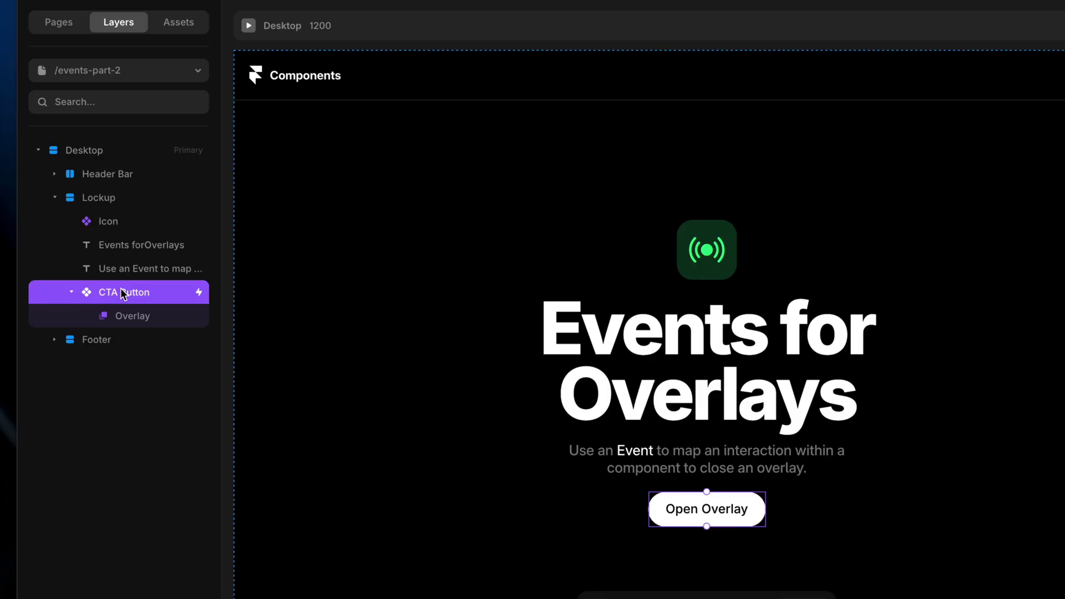
left_click(138, 315)
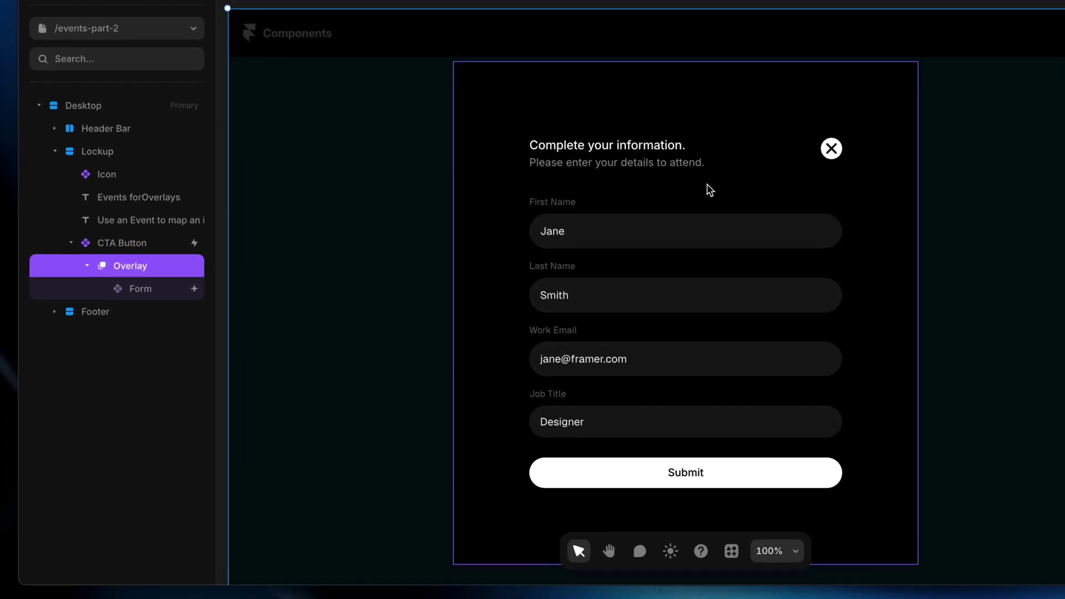
left_click(724, 222)
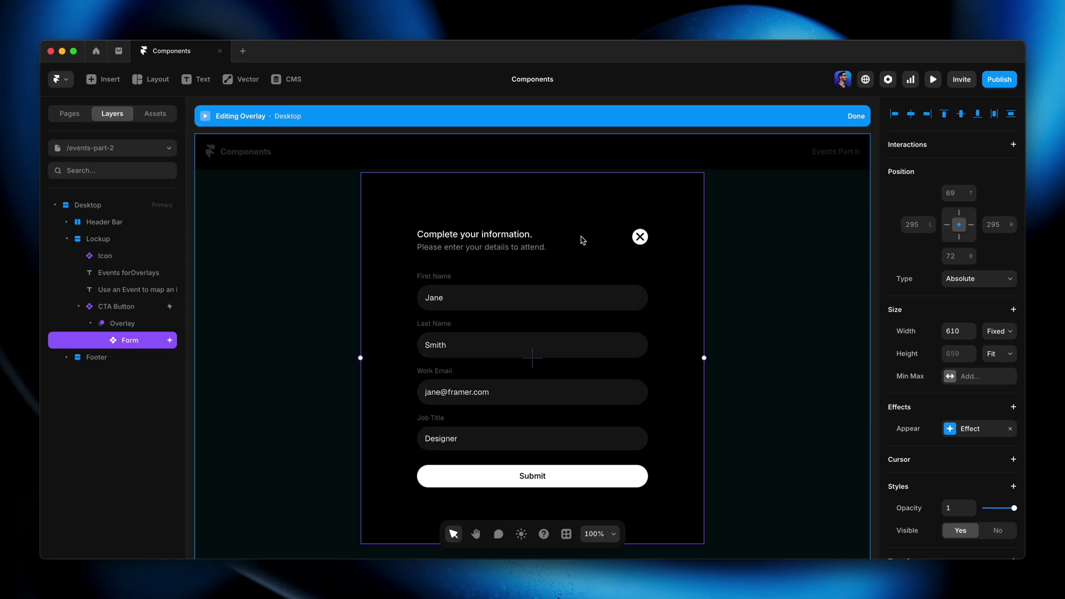
Inside the Form component, give the close button's click a new custom event named Close
key("super+Return")
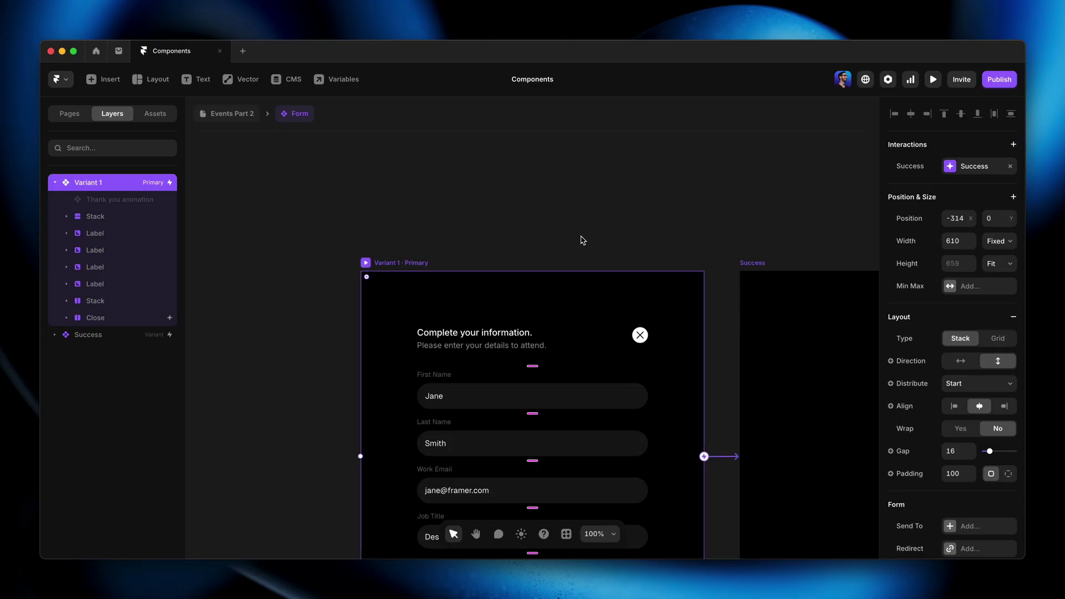
left_click(640, 336)
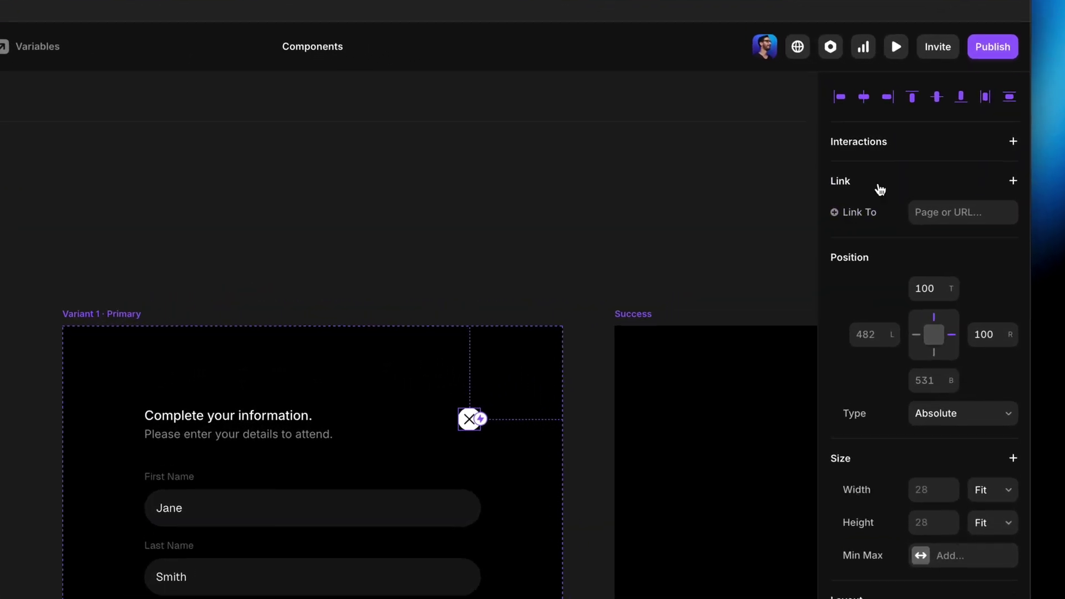
left_click(933, 148)
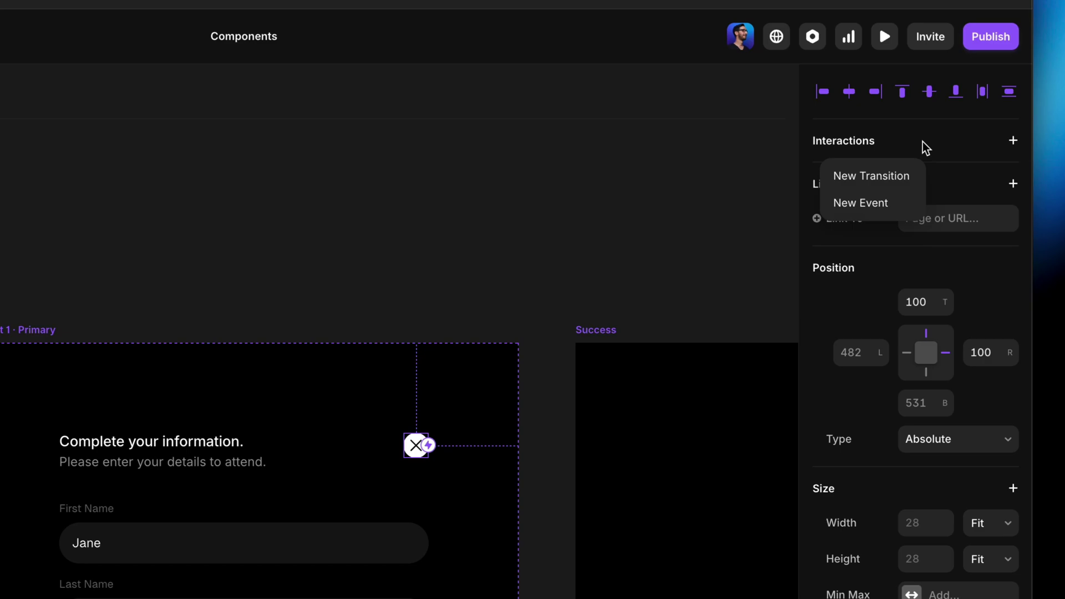
left_click(894, 205)
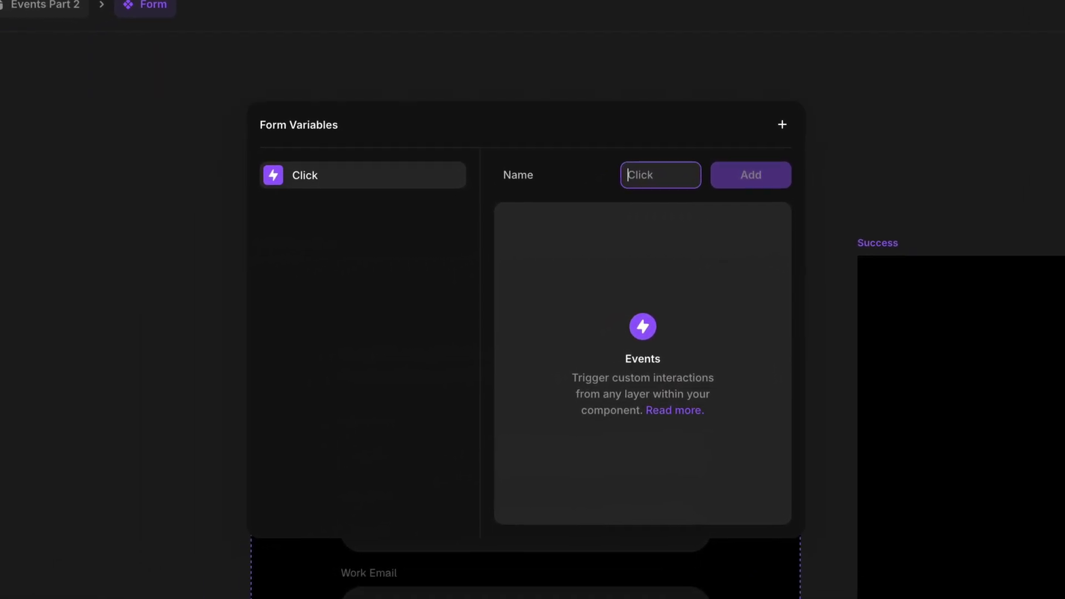
type("Close")
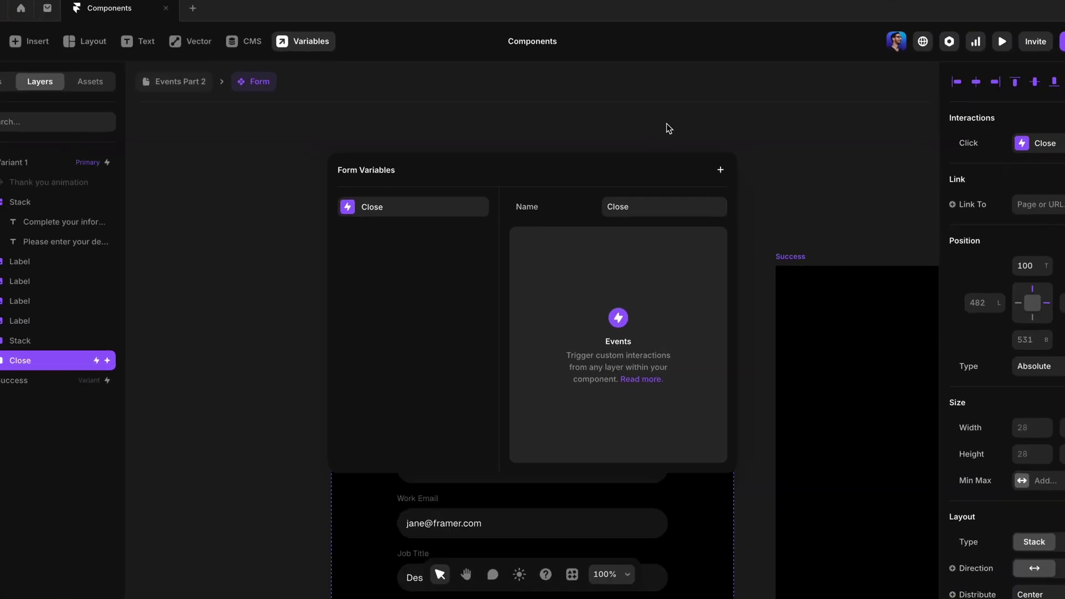
left_click(717, 64)
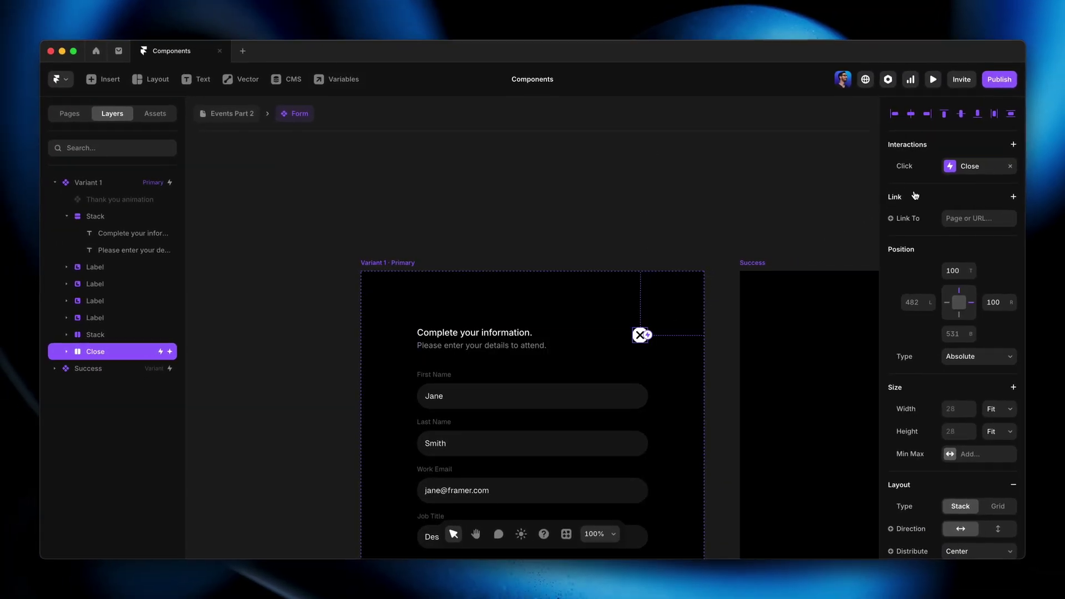
Back on Events Part 2, set the overlay Form's Close event to Close Overlay
left_click(213, 116)
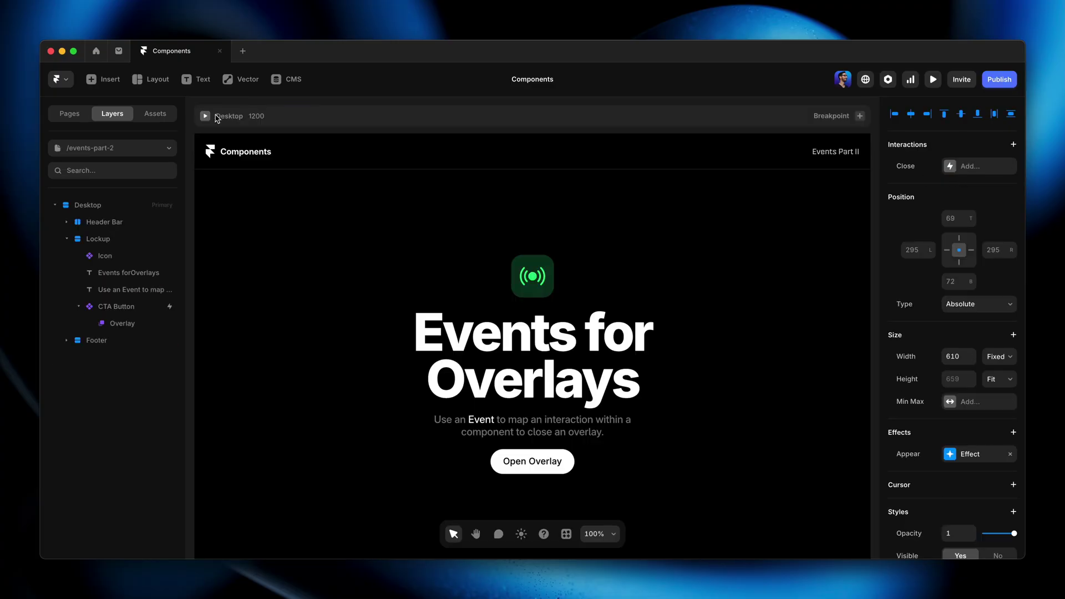
left_click(122, 323)
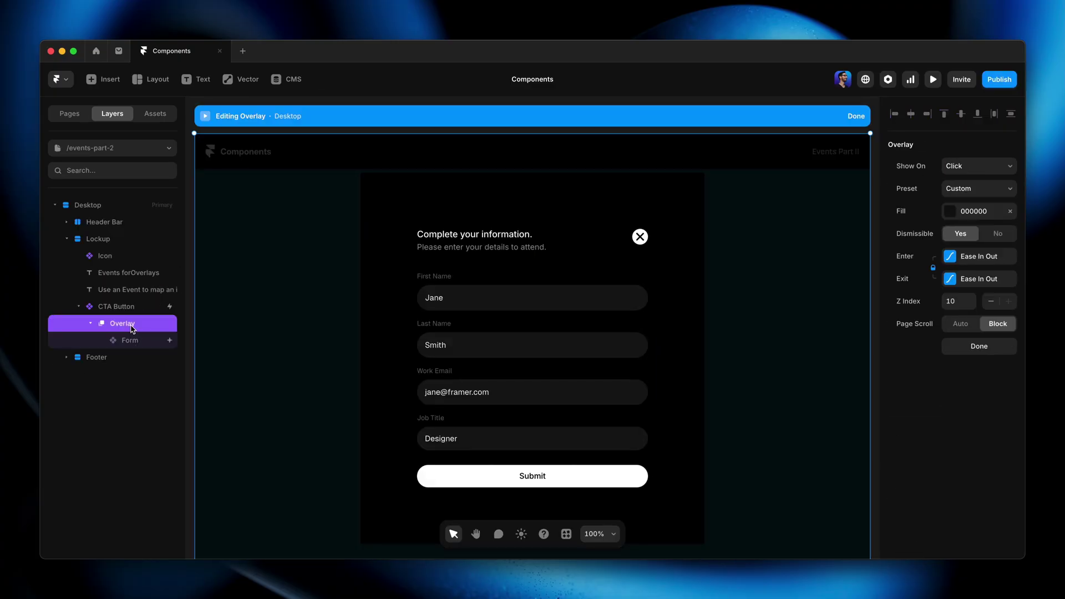
left_click(552, 248)
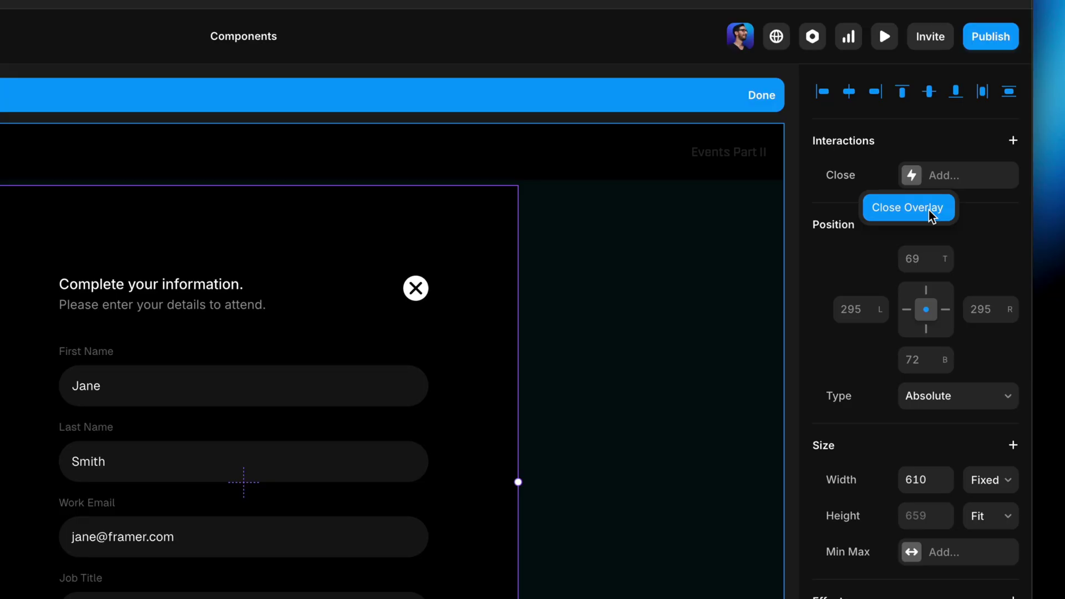
left_click(931, 215)
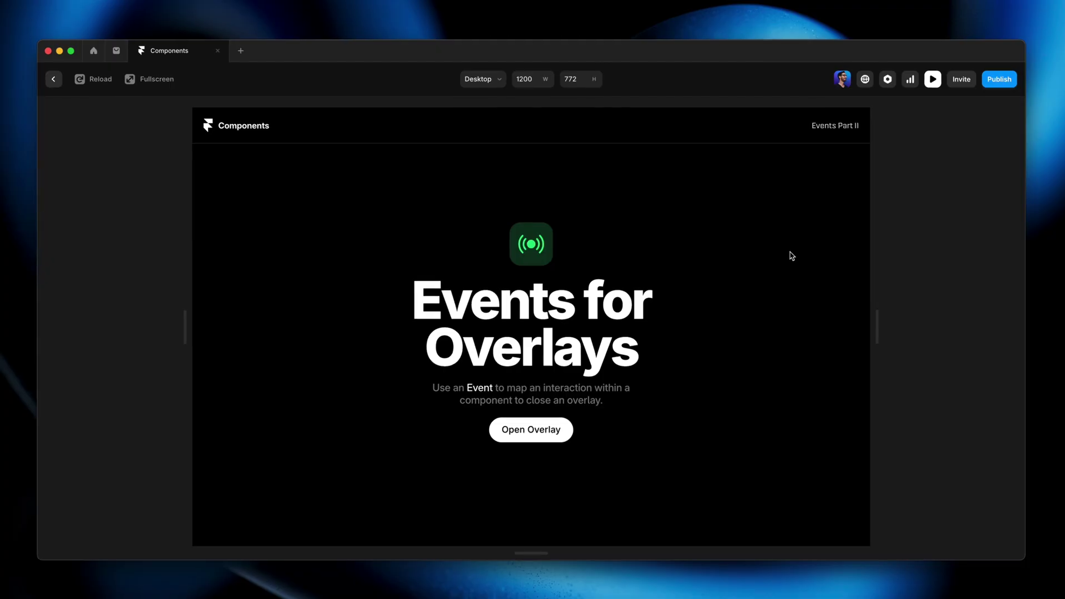
In preview, open the overlay and dismiss it with the form's X button
left_click(546, 430)
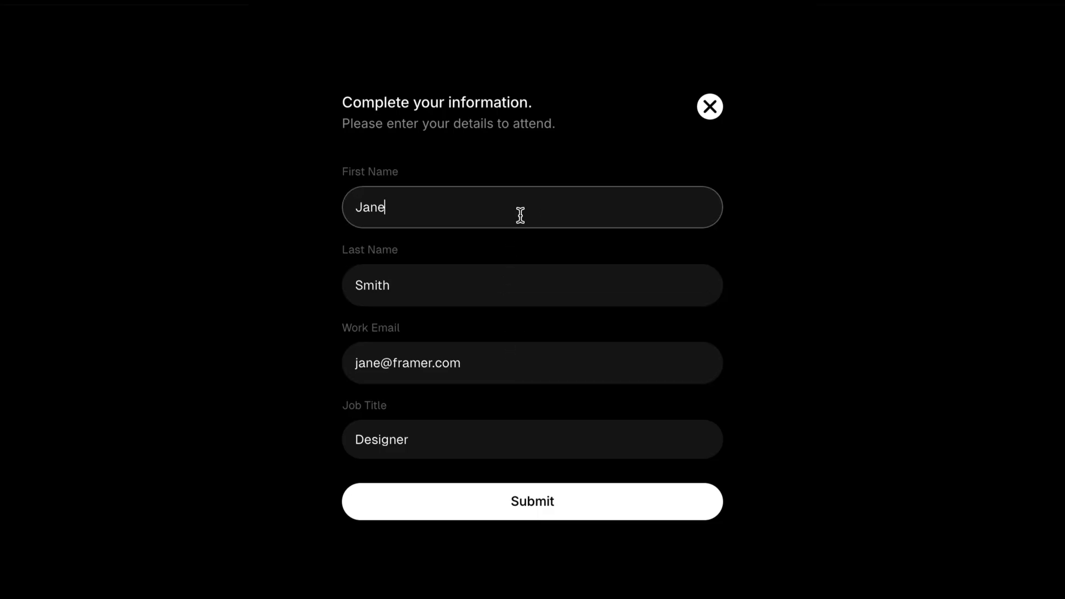
left_click(711, 114)
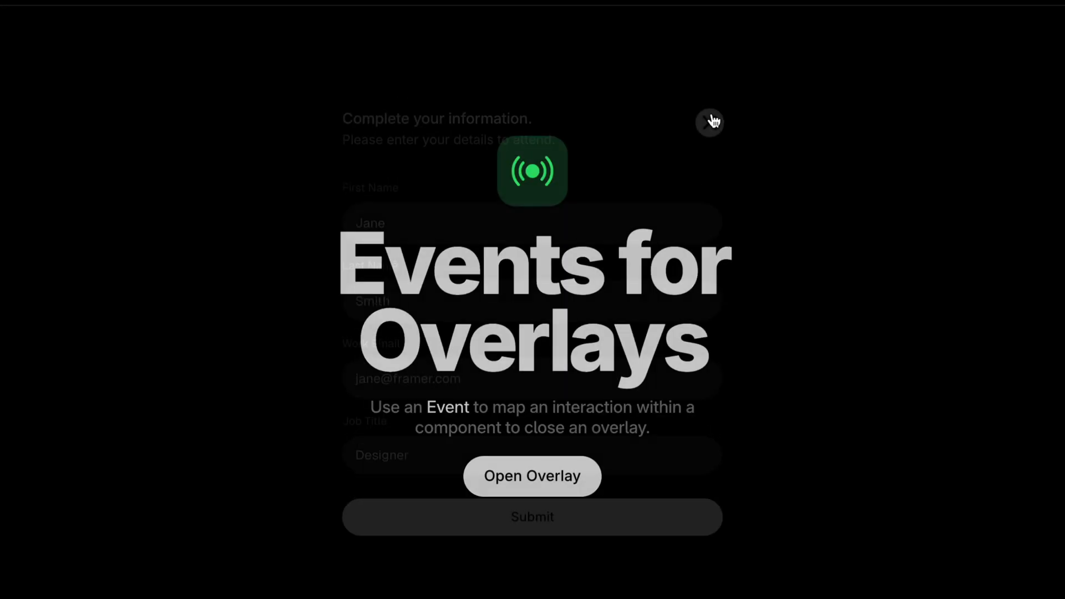